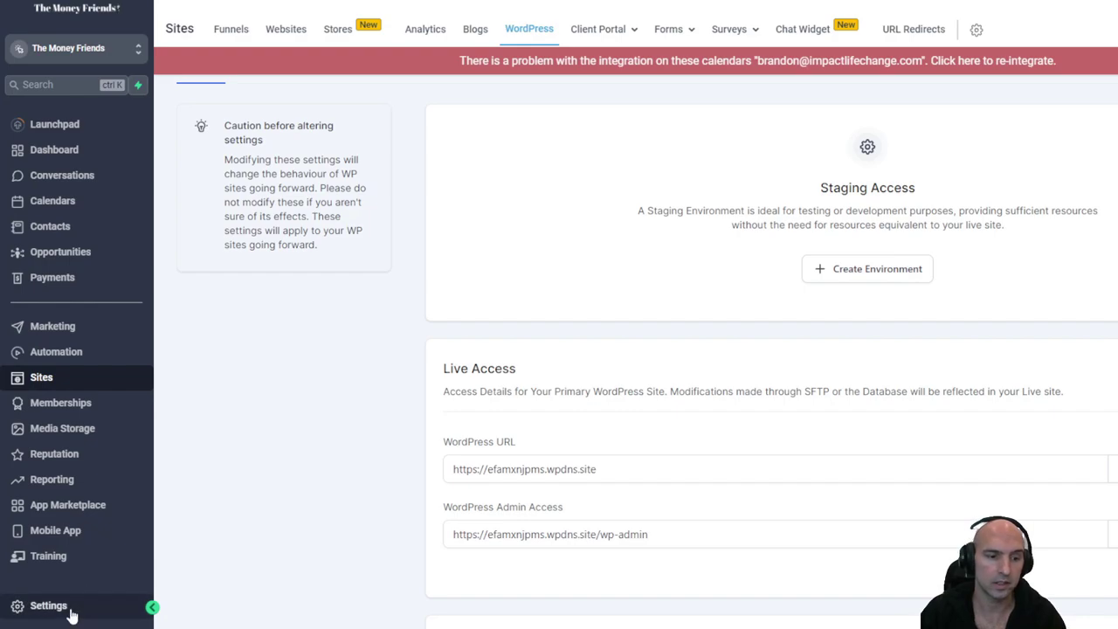
In Agency View, accept the WordPress agreement in a client sub-account's Reselling settings
left_click(91, 50)
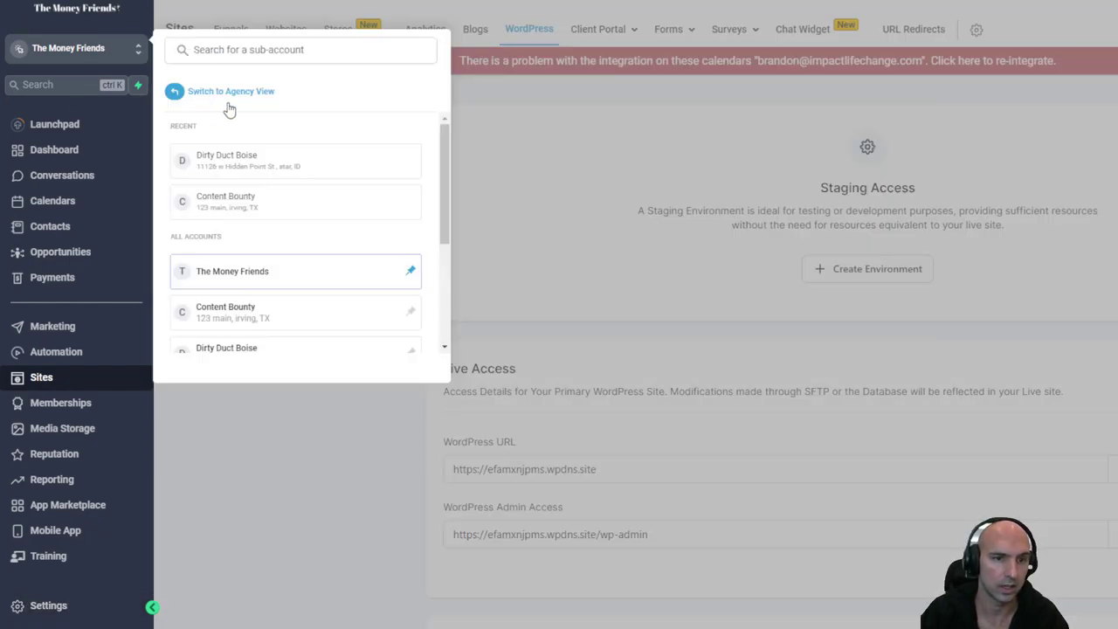
left_click(224, 93)
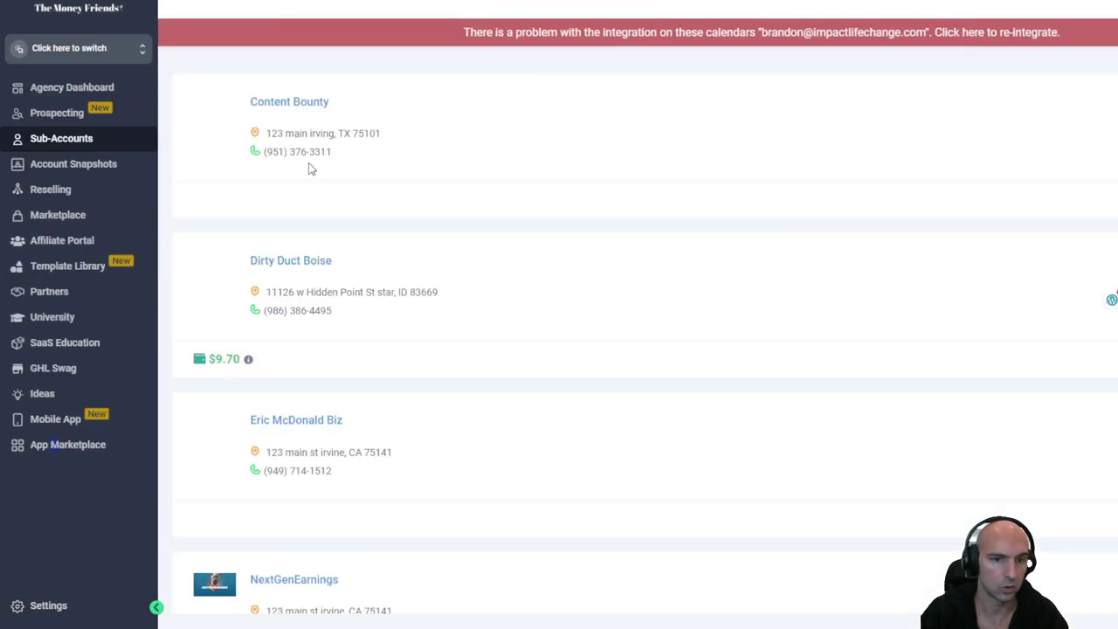
scroll(903, 304, "down", 8)
scroll(906, 307, "up", 8)
scroll(906, 307, "down", 6)
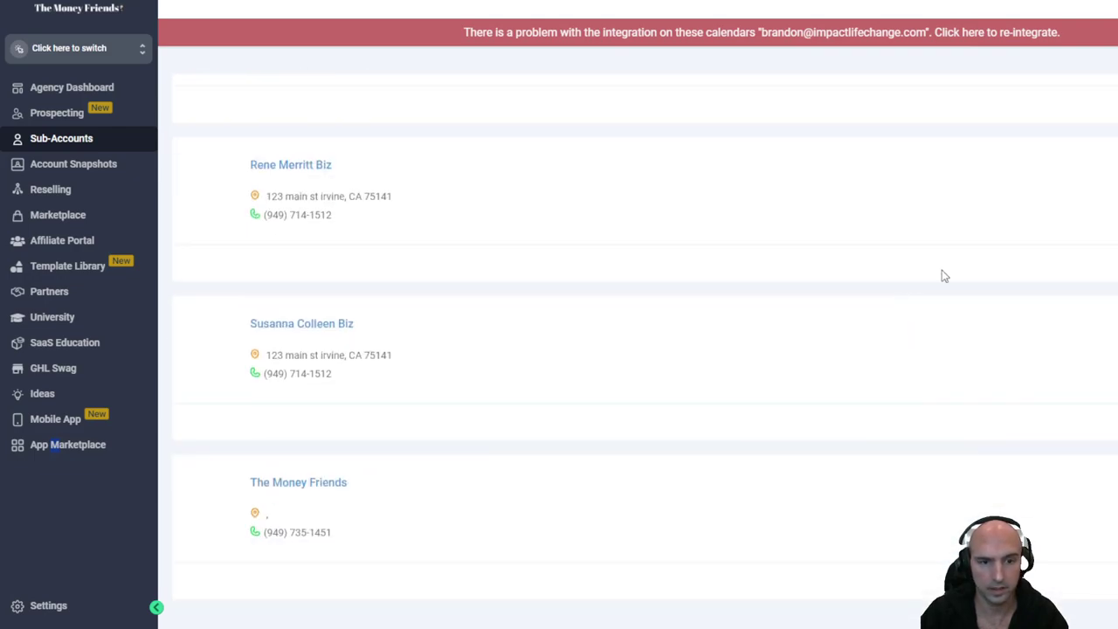
left_click(290, 164)
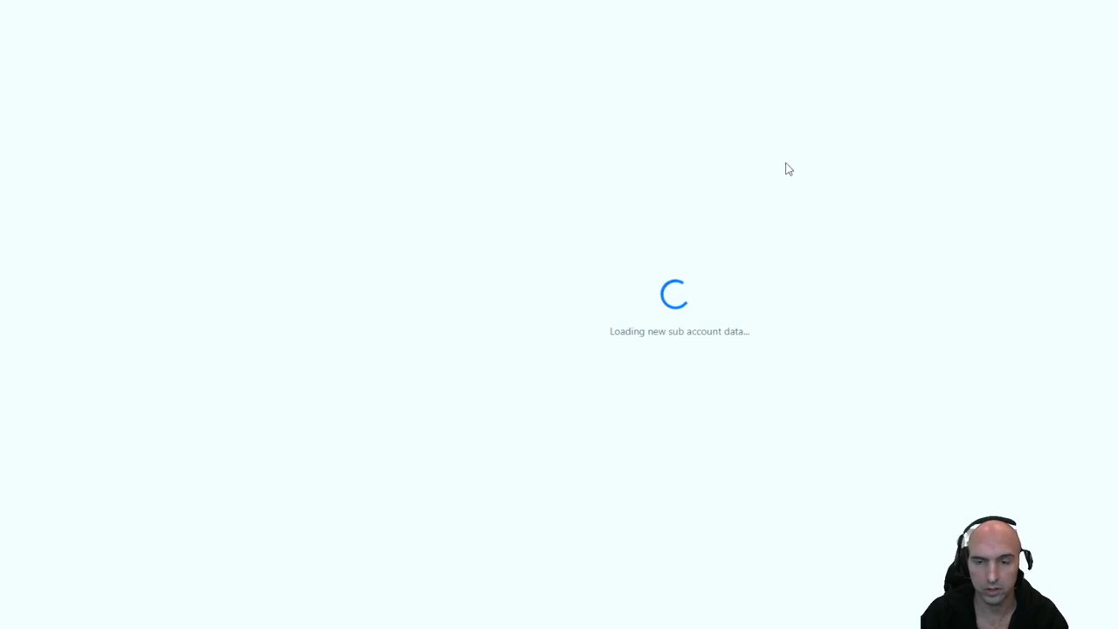
left_click(383, 125)
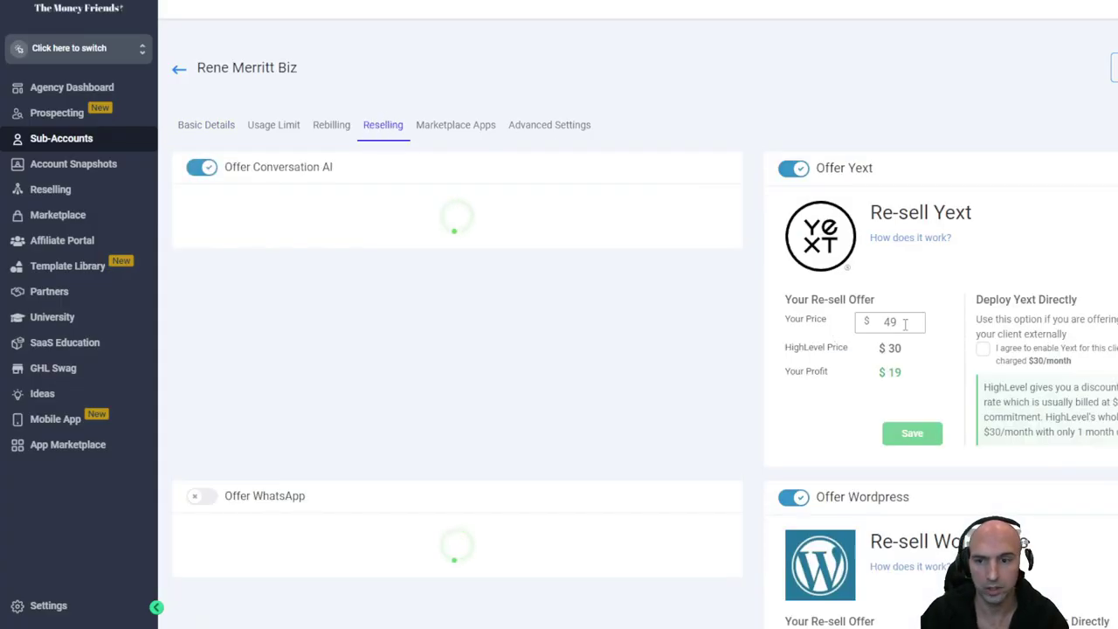
scroll(384, 127, "down", 3)
left_click(982, 458)
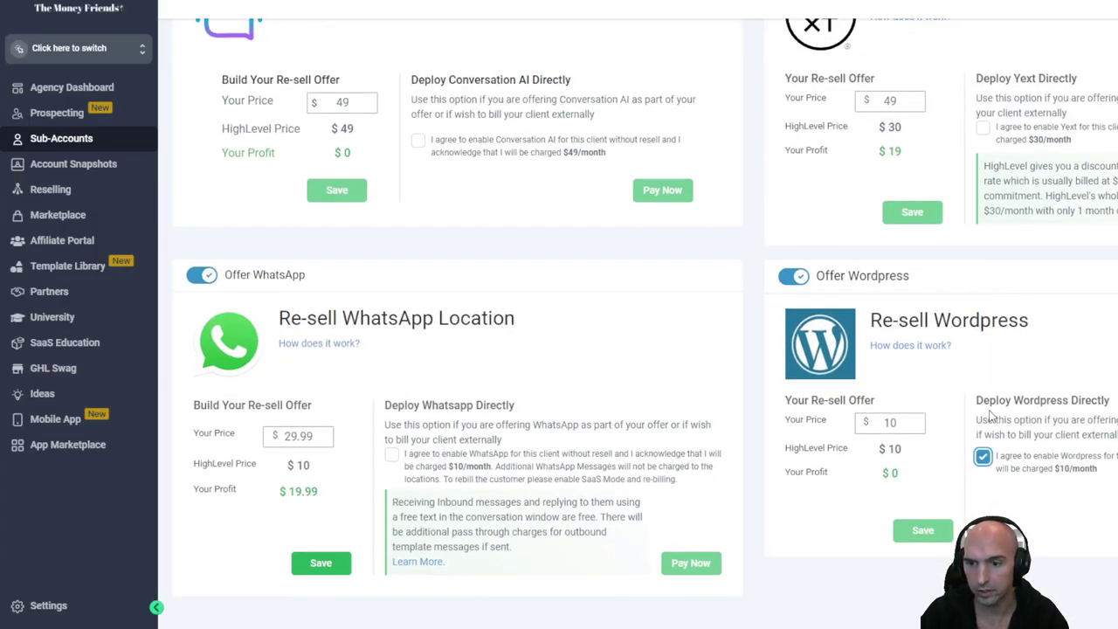
Switch back to The Money Friends sub-account and open its Automation workflows
left_click(54, 56)
left_click(262, 119)
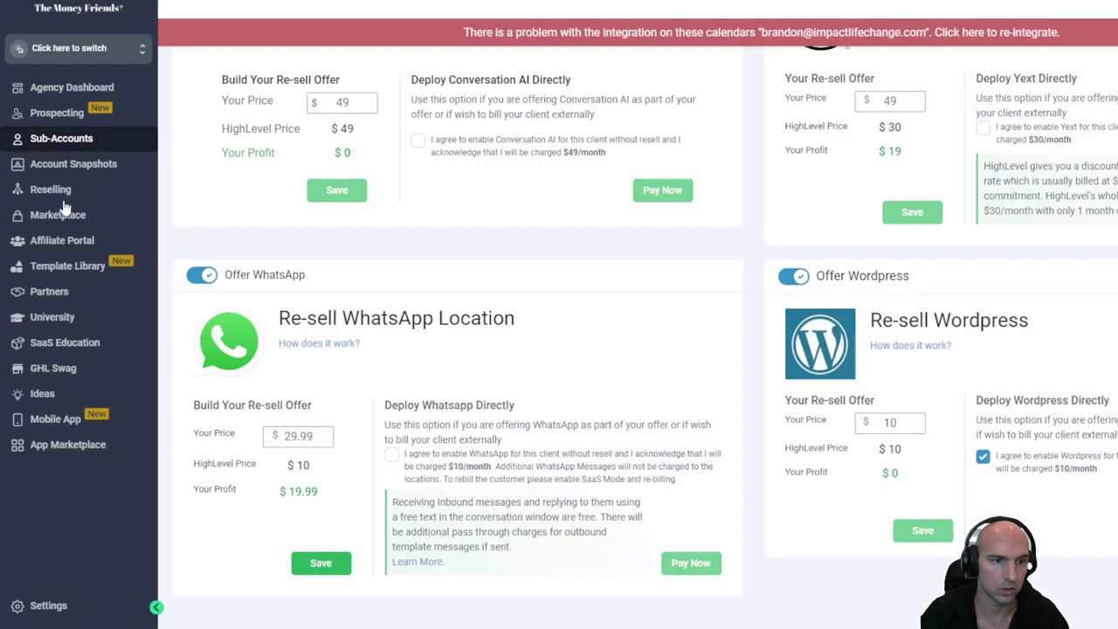
left_click(53, 202)
left_click(45, 351)
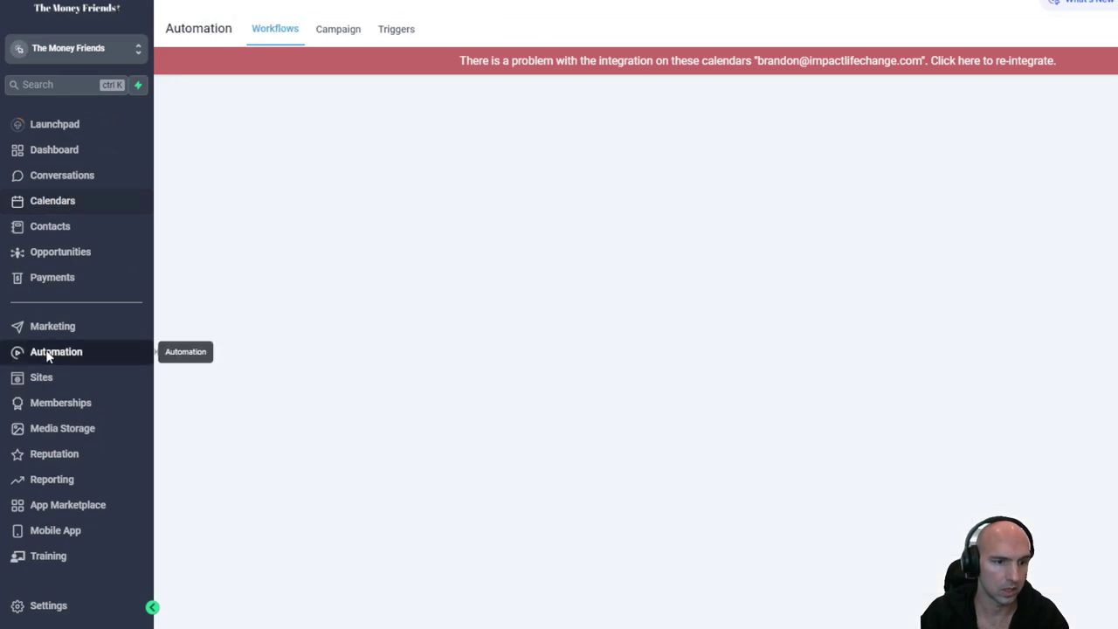
Review the WordPress site's domains under Sites, only efamxnjpms.wpdns.site, and start adding a domain
left_click(44, 379)
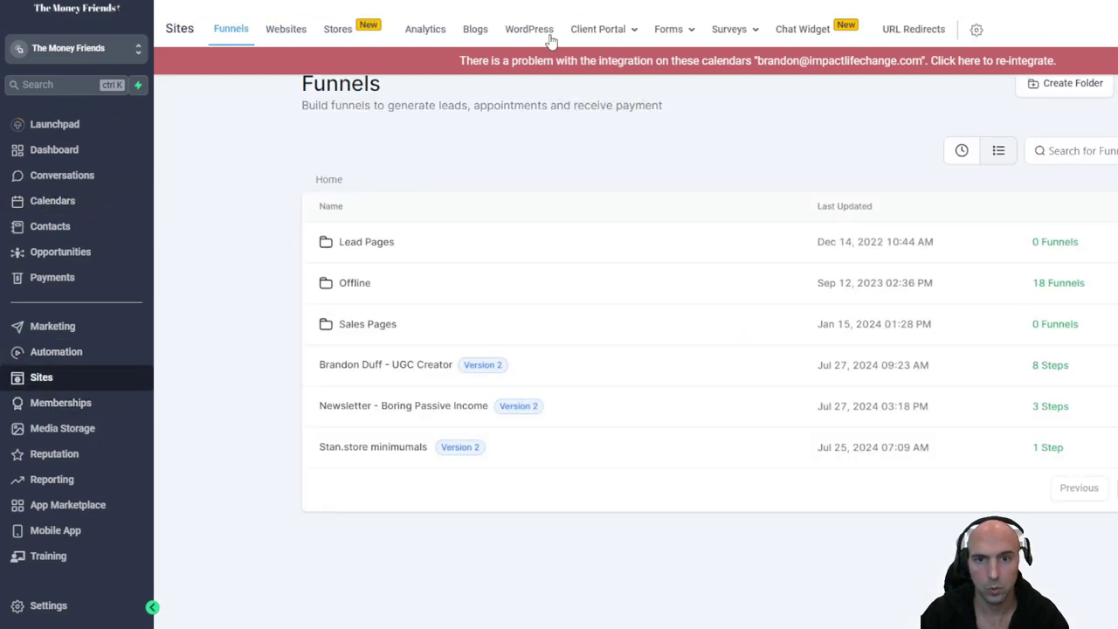
left_click(530, 30)
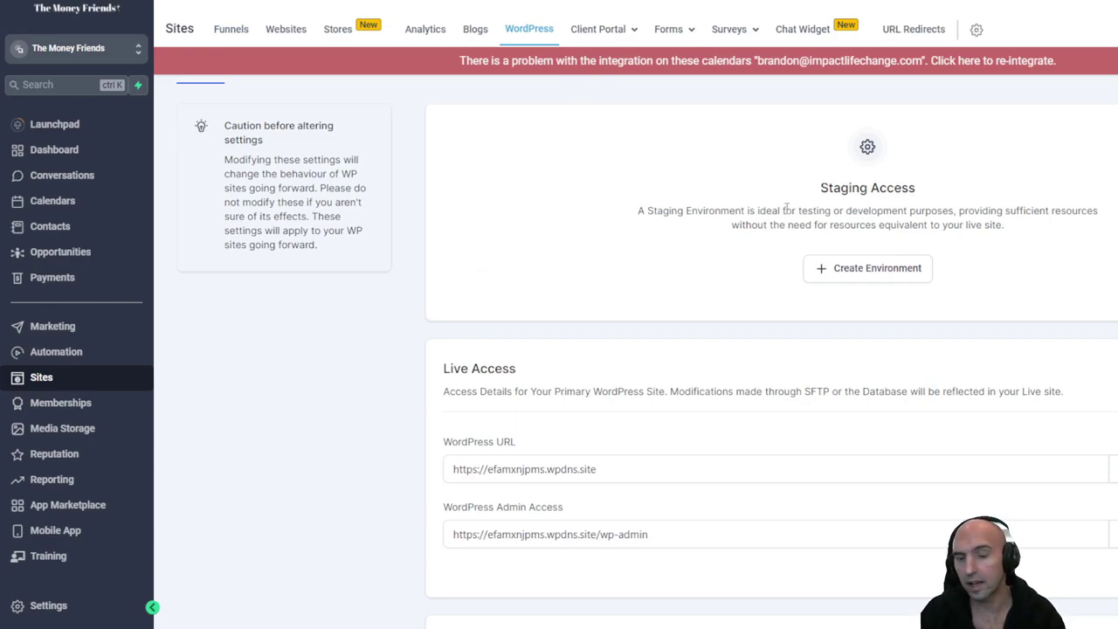
scroll(785, 206, "down", 5)
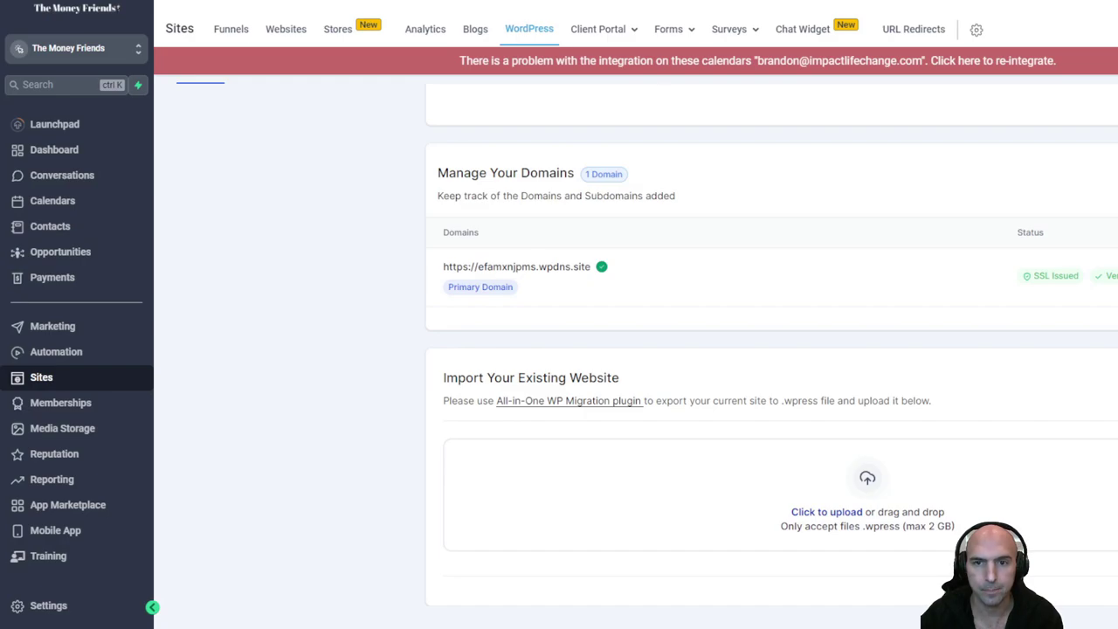
scroll(650, 149, "up", 5)
scroll(730, 312, "down", 5)
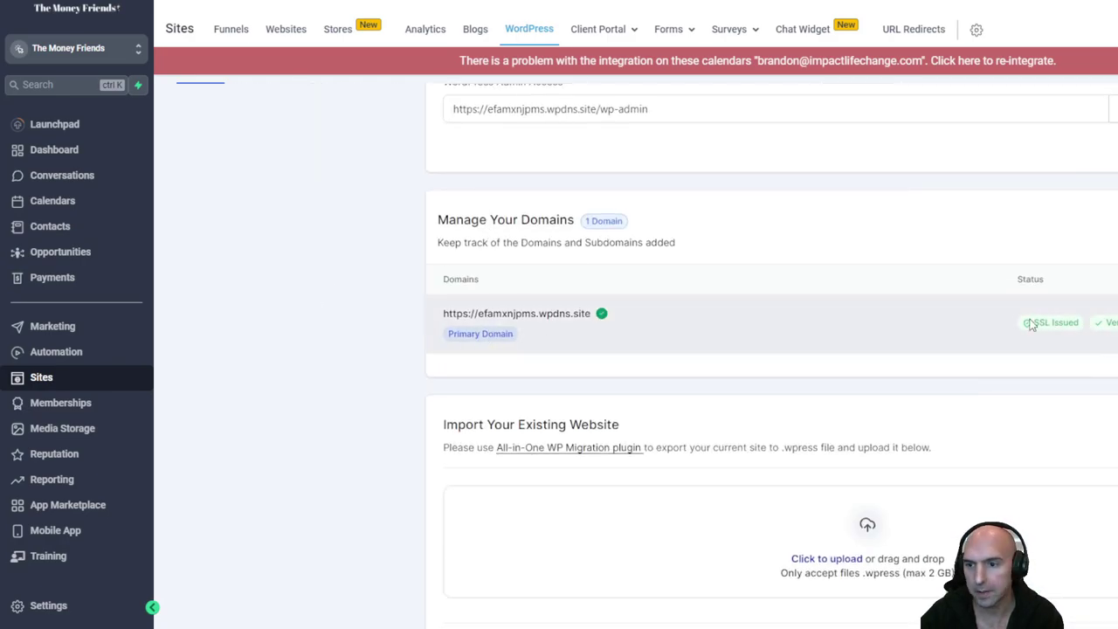
left_click(1025, 224)
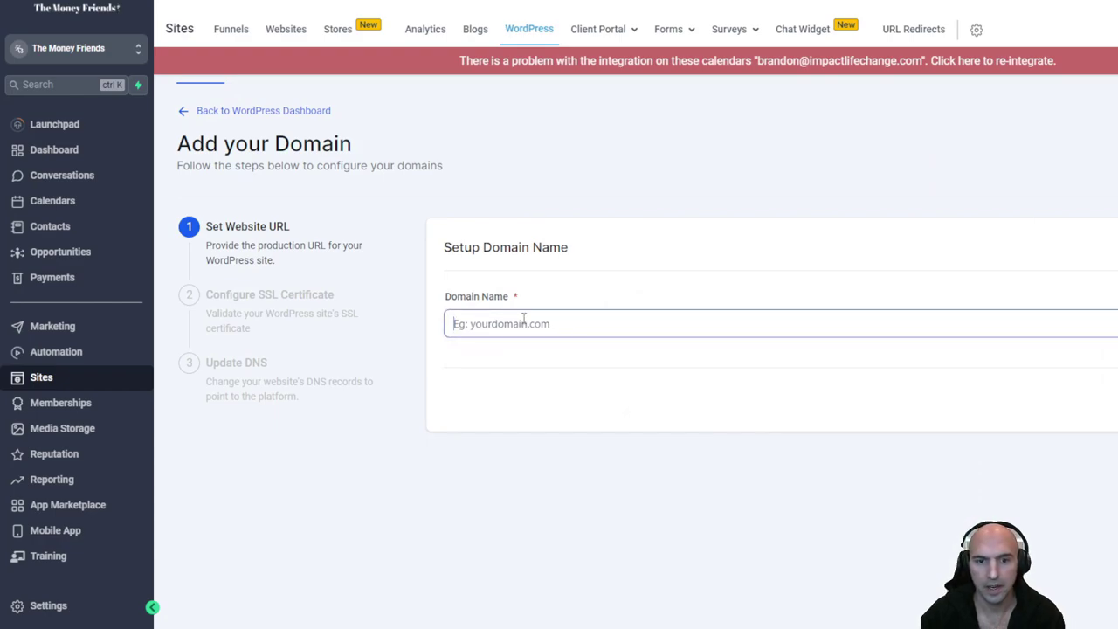
Enter Contentbounty.xtz as the domain name and proceed to the SSL step's pending TXT records
type("C")
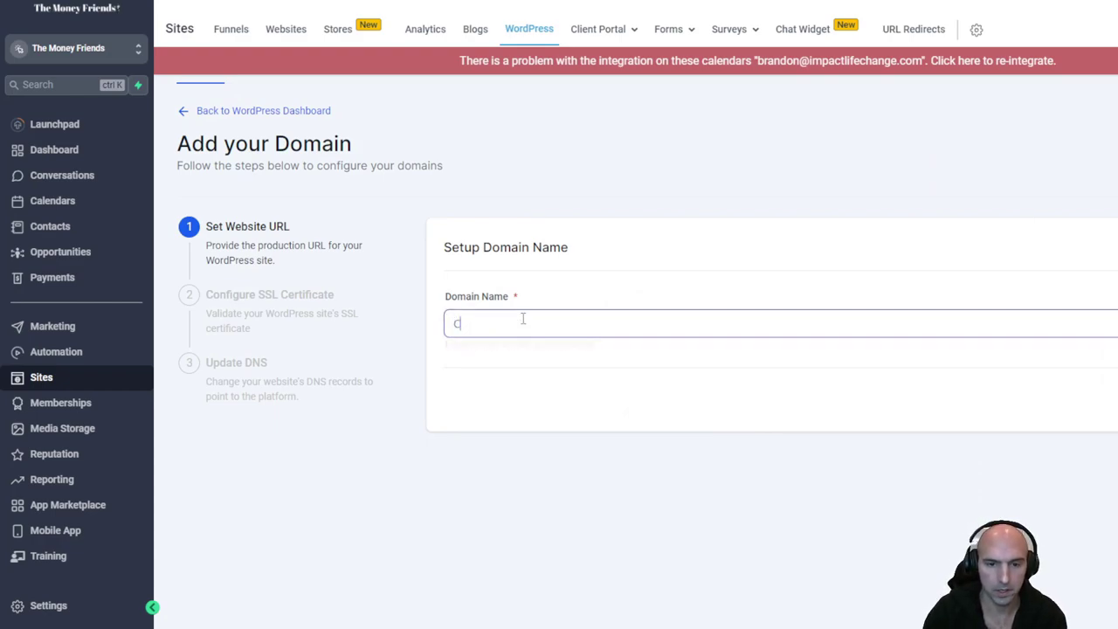
type("ontentbounty.xtz")
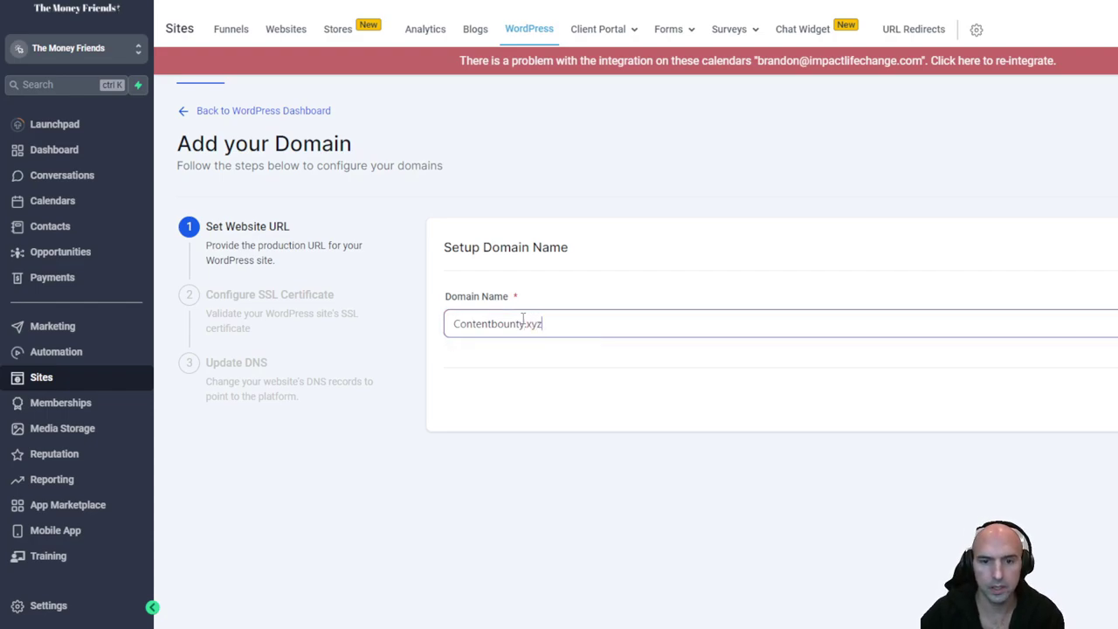
key("Tab")
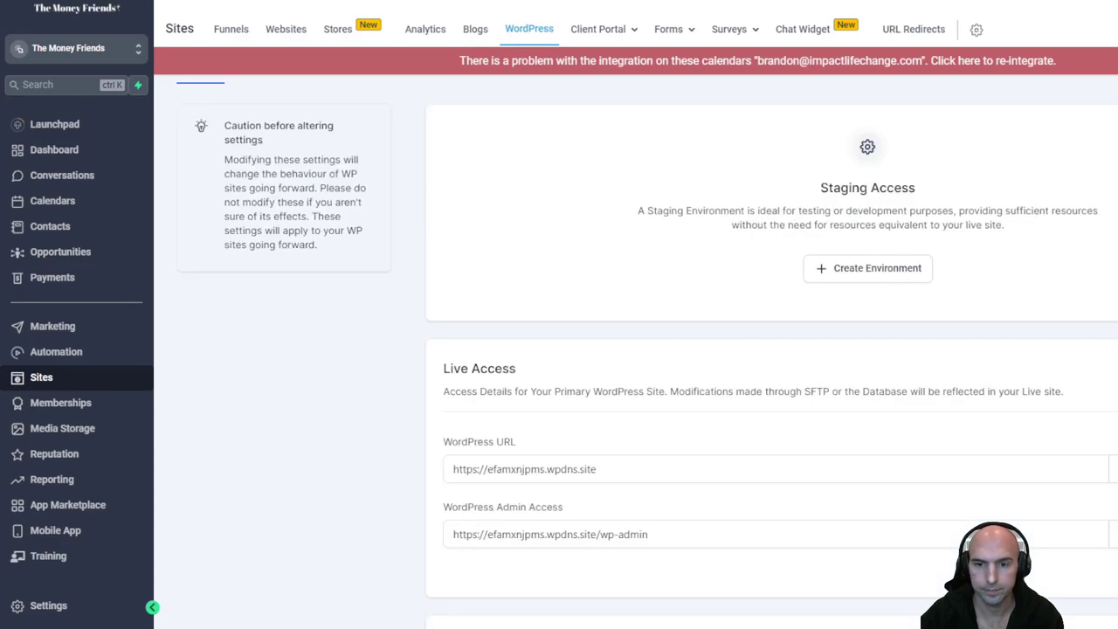
scroll(707, 387, "down", 6)
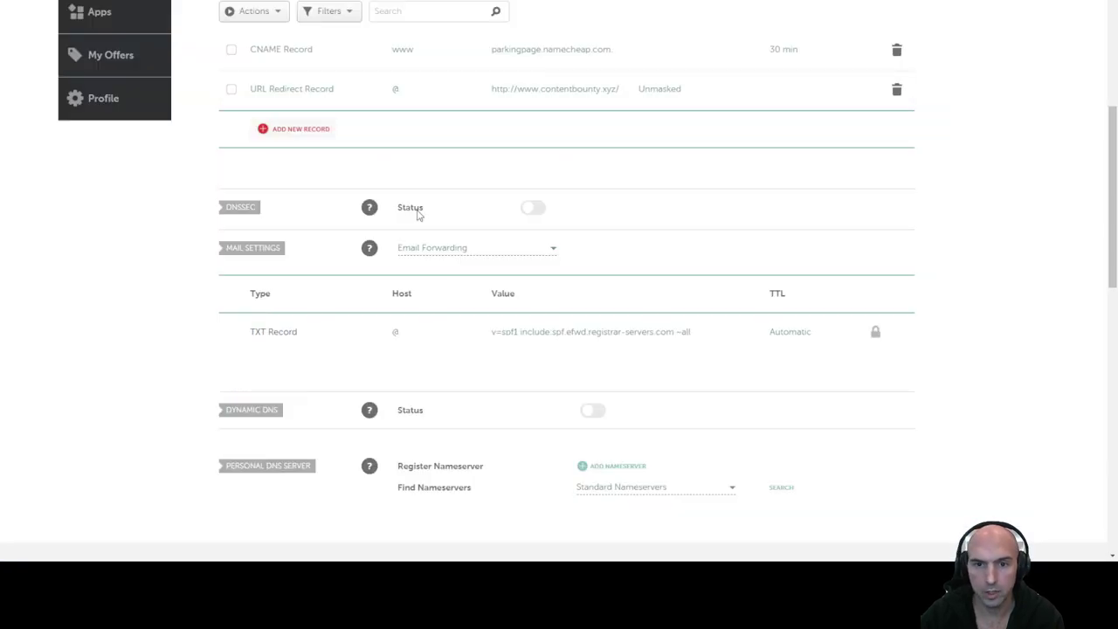
Add a Namecheap TXT record with host _acme-challenge and the copied SSL verification value
left_click(303, 130)
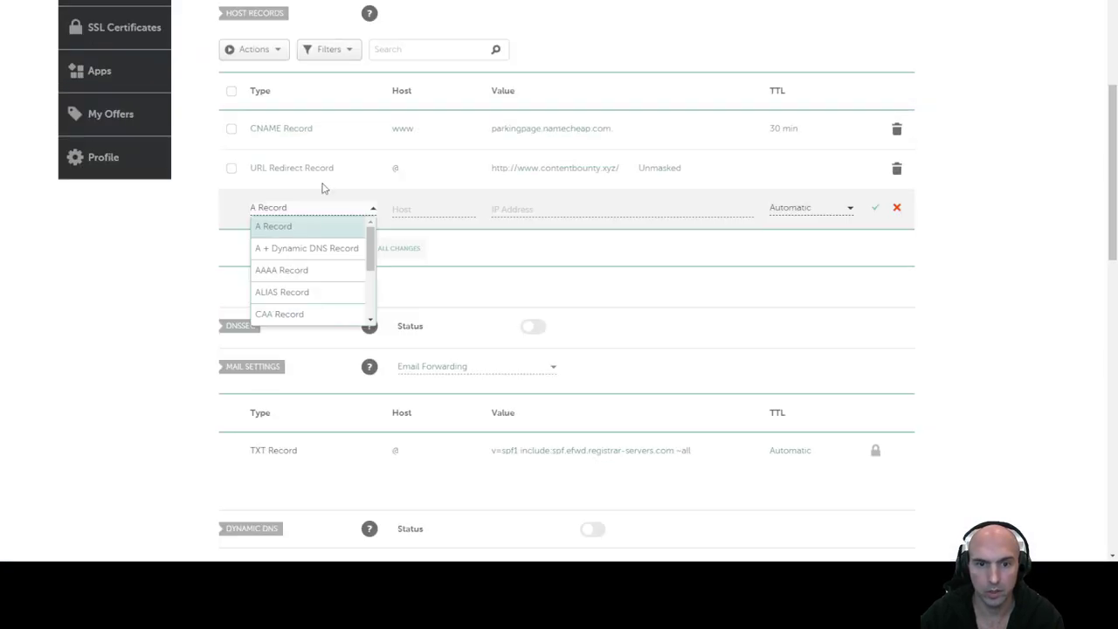
scroll(317, 271, "down", 3)
left_click(295, 292)
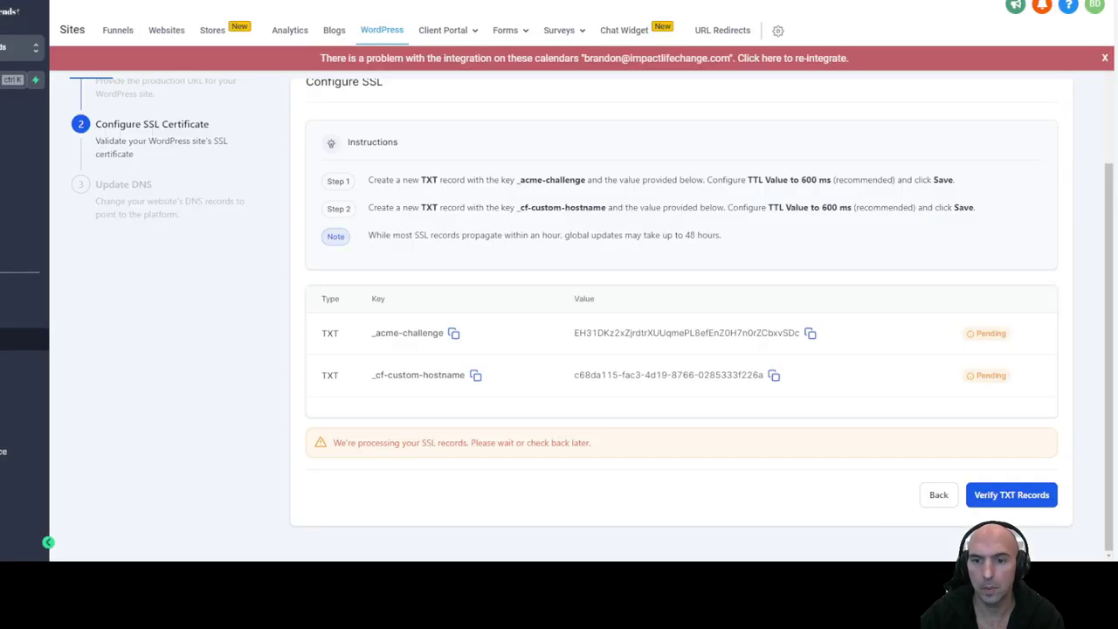
left_click(453, 333)
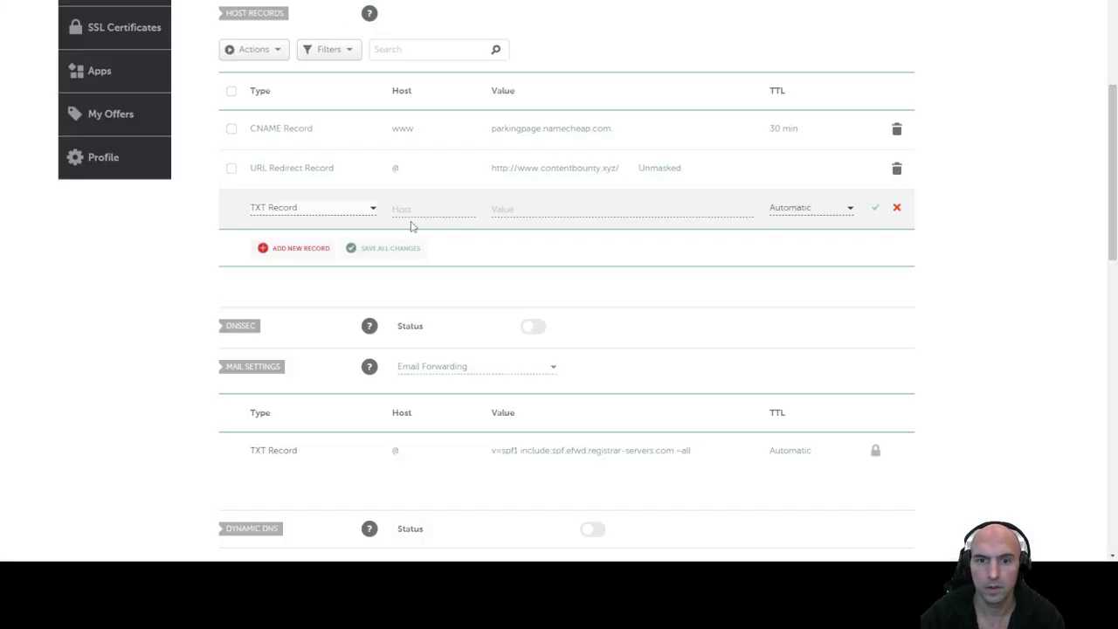
left_click(413, 210)
key("ctrl+v")
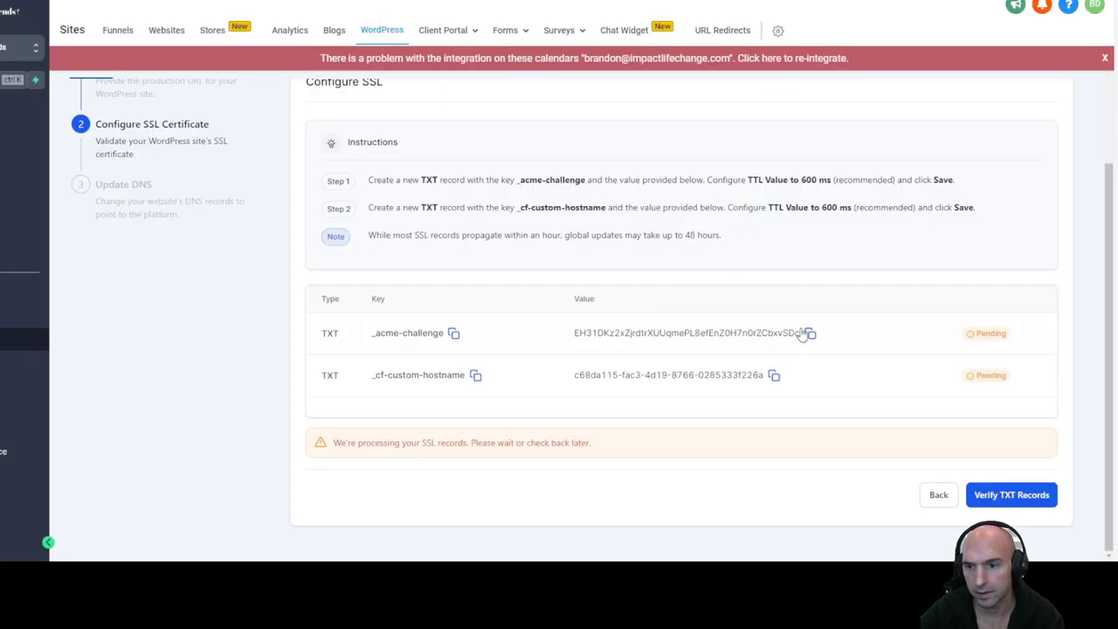
left_click(810, 333)
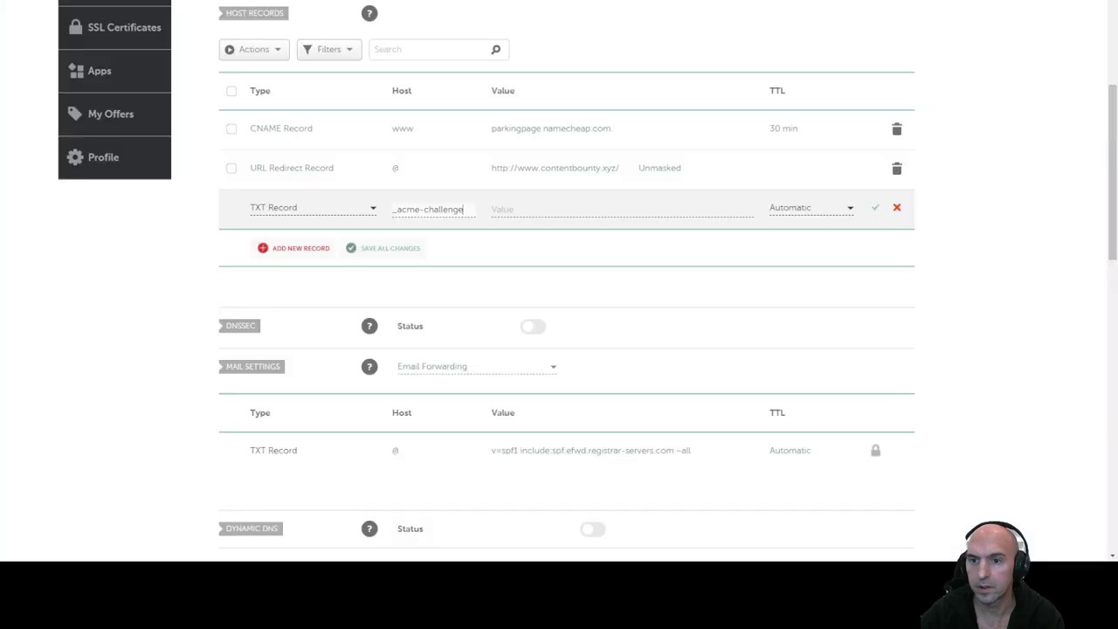
left_click(600, 210)
key("ctrl+v")
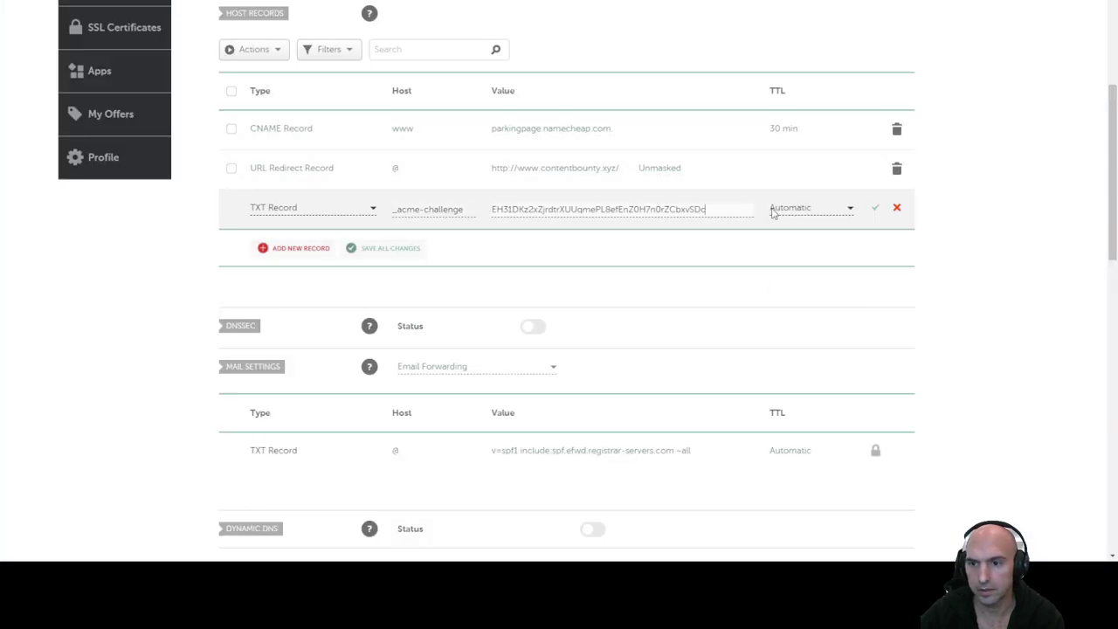
Set the _acme-challenge record's TTL to 1 min and save it
left_click(811, 208)
scroll(794, 289, "down", 1)
left_click(789, 312)
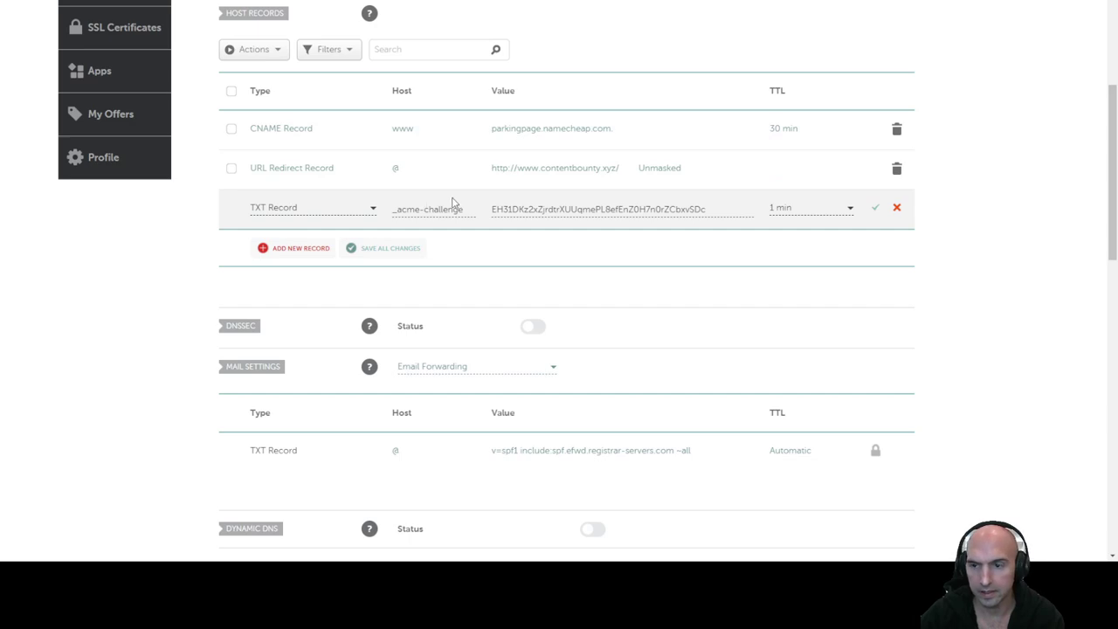
left_click(874, 208)
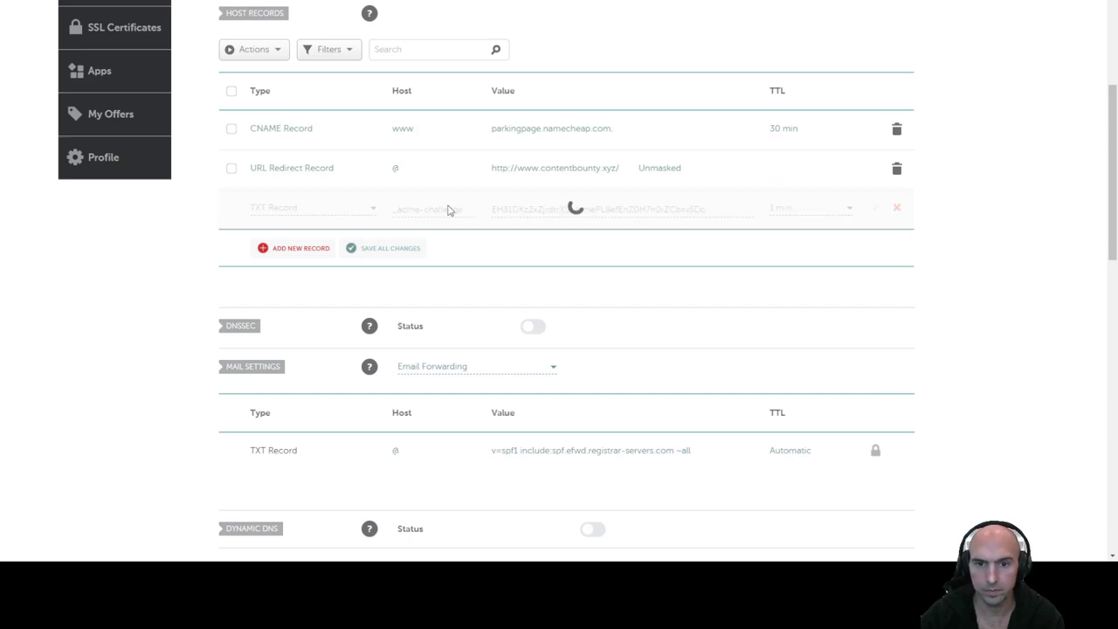
Add a second host record of type TXT
left_click(295, 249)
scroll(314, 253, "down", 2)
left_click(295, 252)
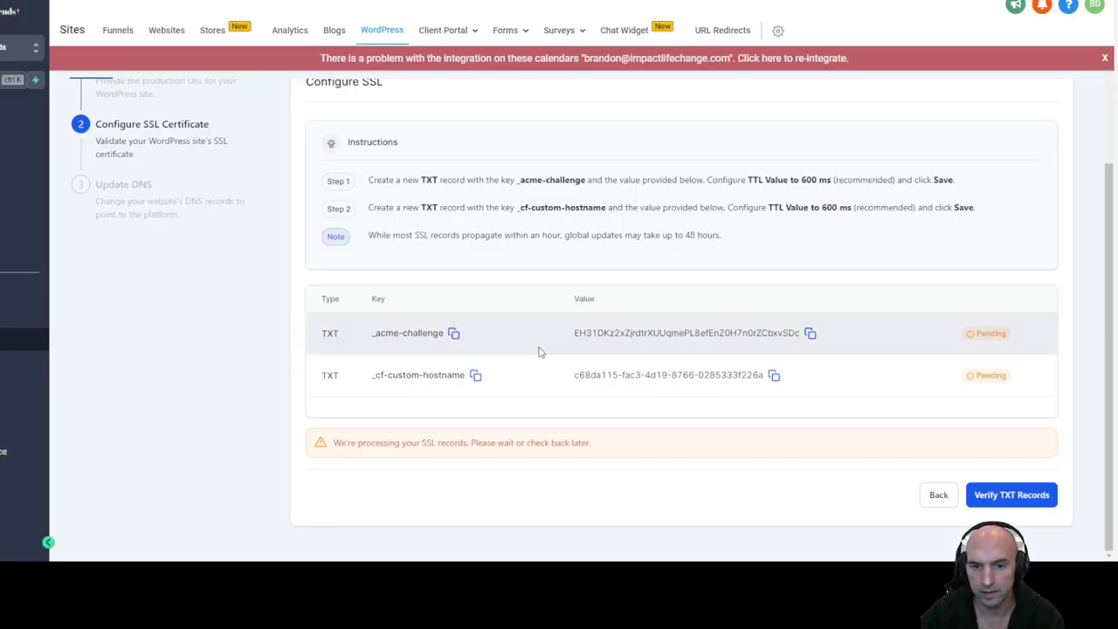
Fill the second TXT record with host _cf-custom-hostname and its copied verification value
left_click(476, 375)
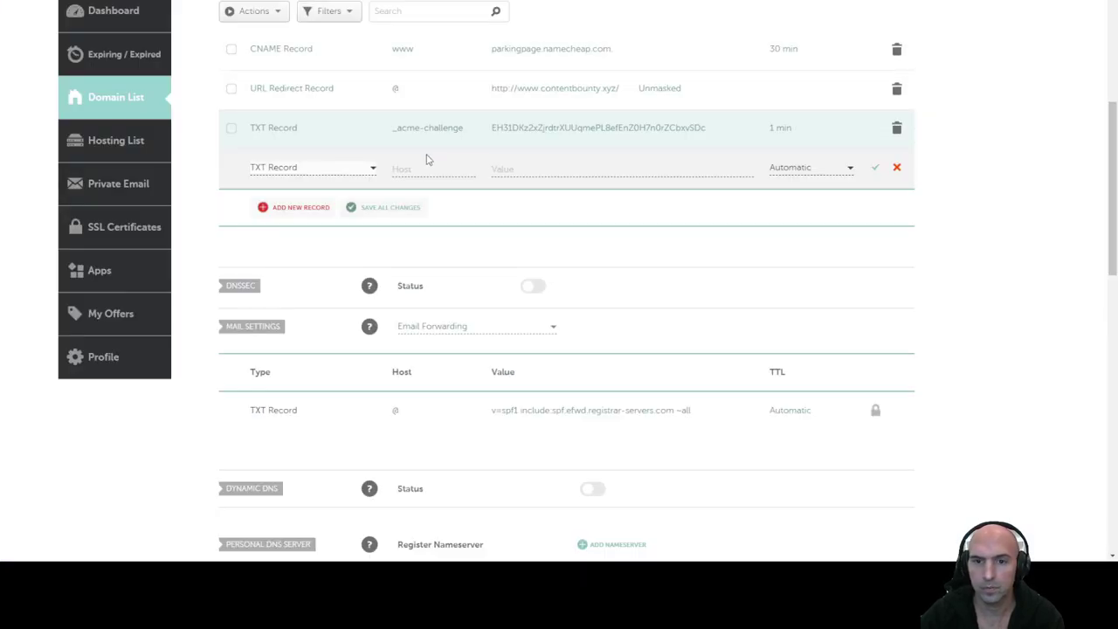
left_click(427, 163)
key("ctrl+v")
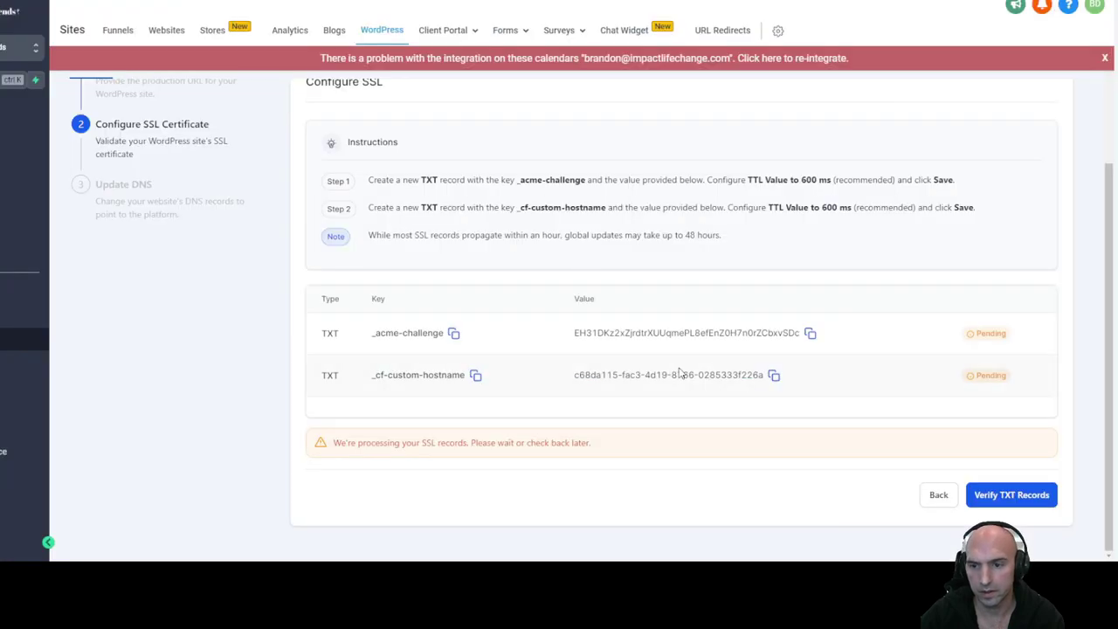
left_click(774, 374)
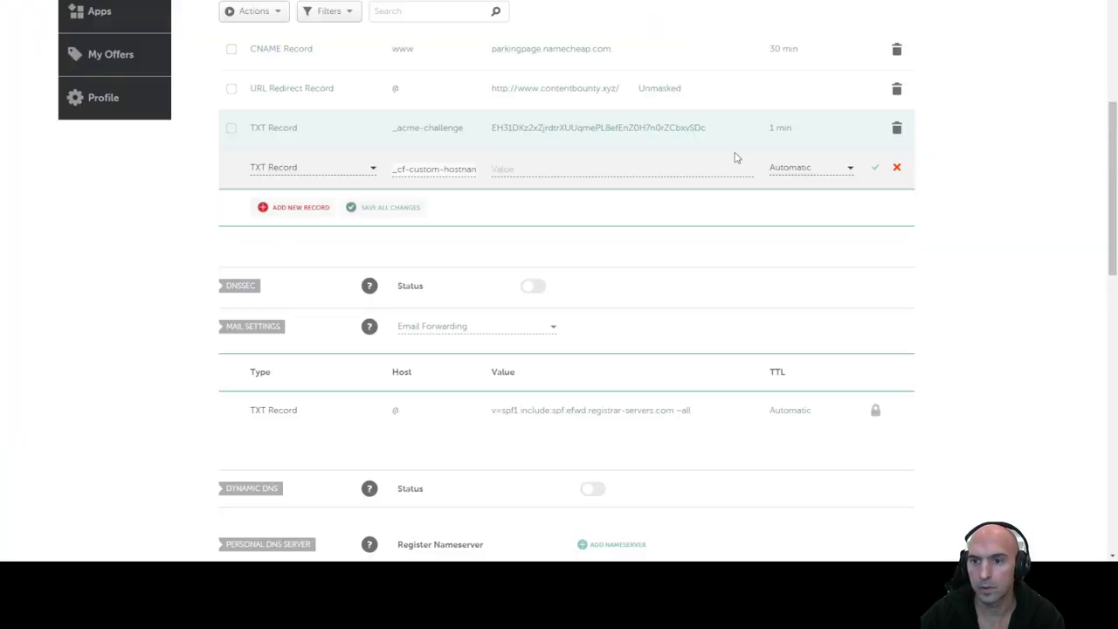
left_click(711, 166)
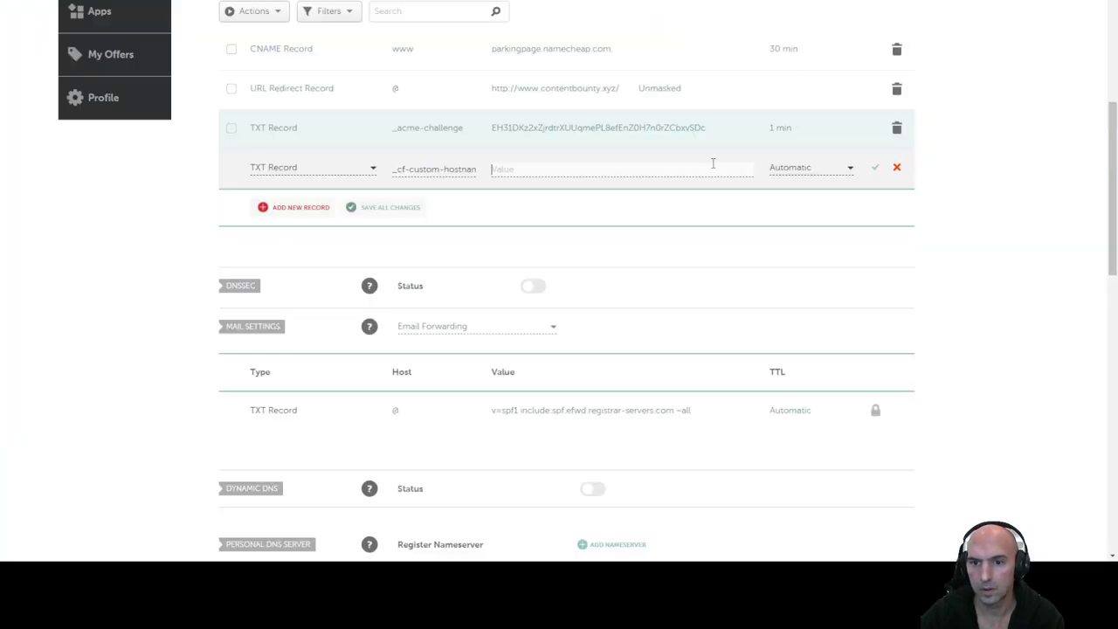
key("ctrl+v")
Save the _cf-custom-hostname record with 1 min TTL, then run Verify TXT Records in HighLevel
left_click(824, 167)
scroll(801, 262, "down", 1)
left_click(801, 274)
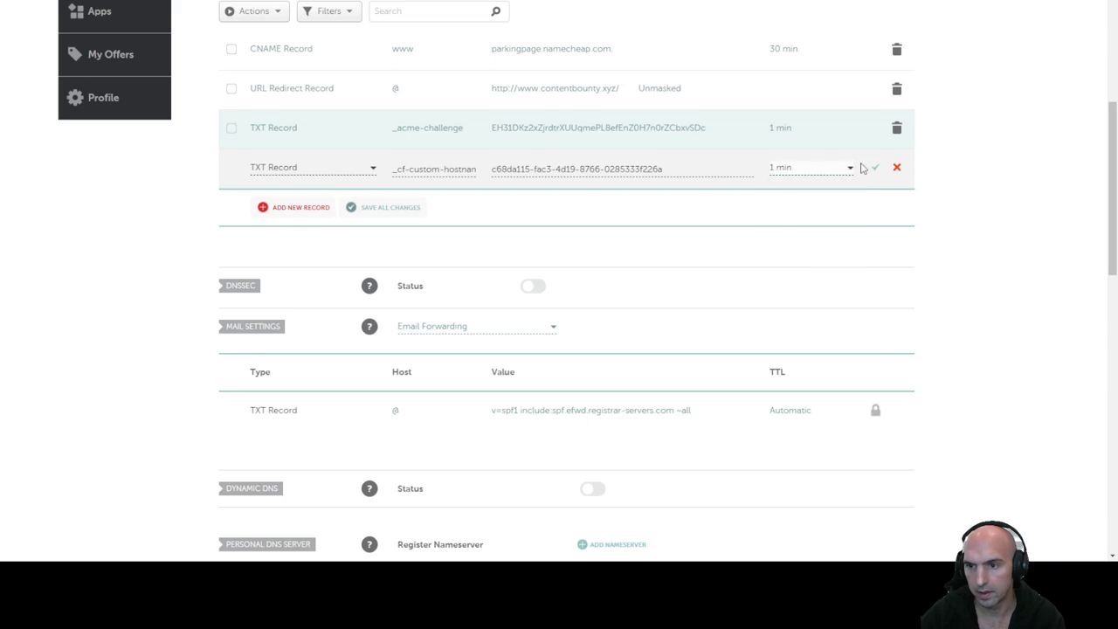
left_click(875, 166)
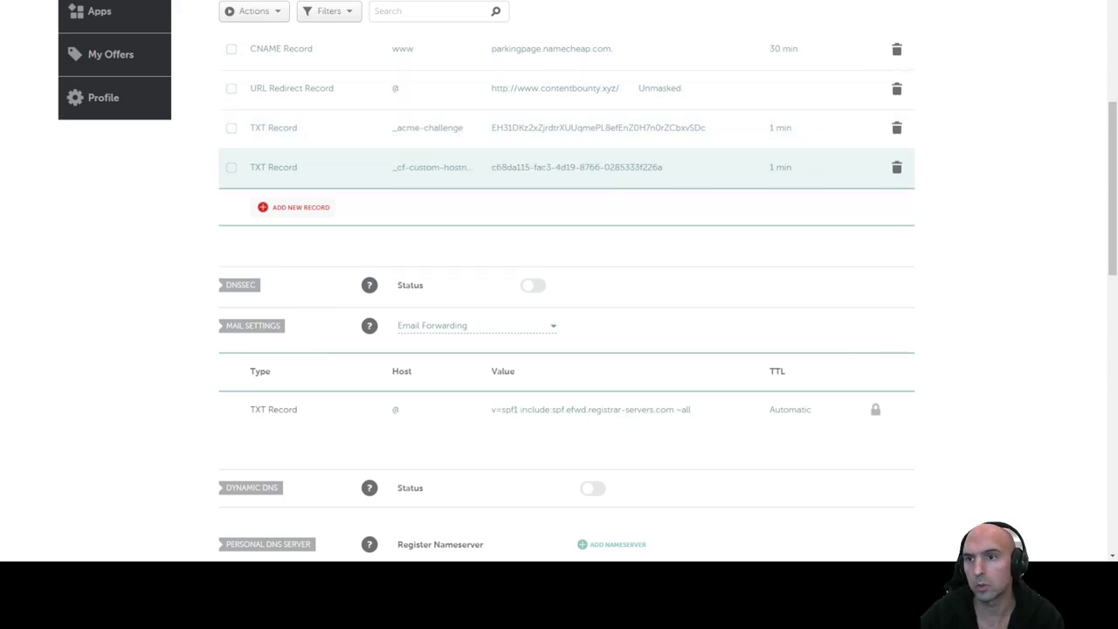
key("alt+Tab")
left_click(983, 489)
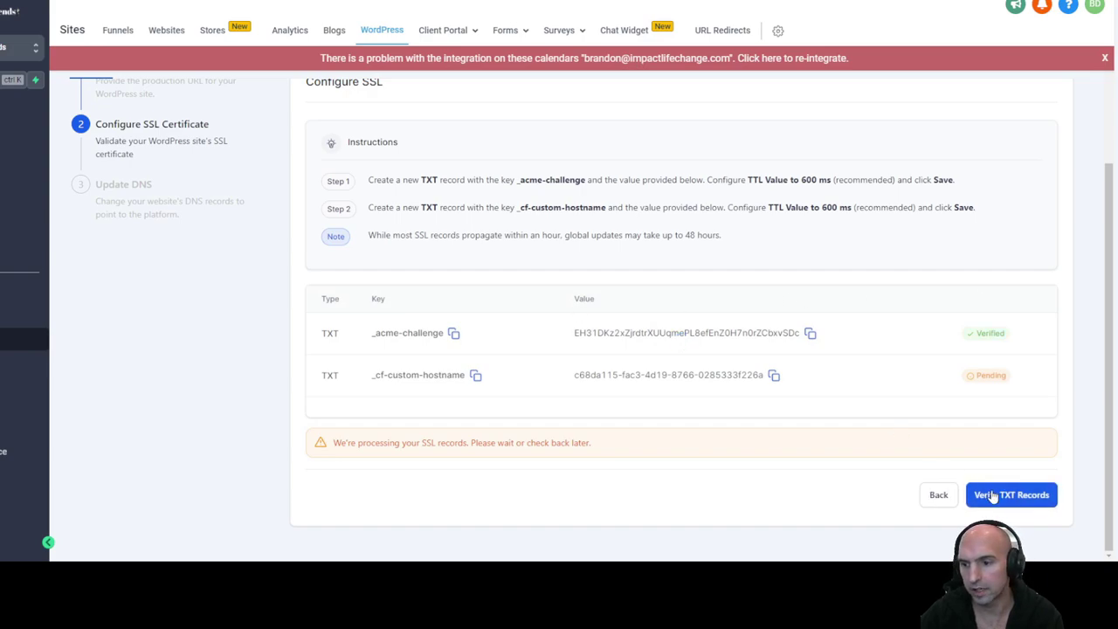
left_click(991, 494)
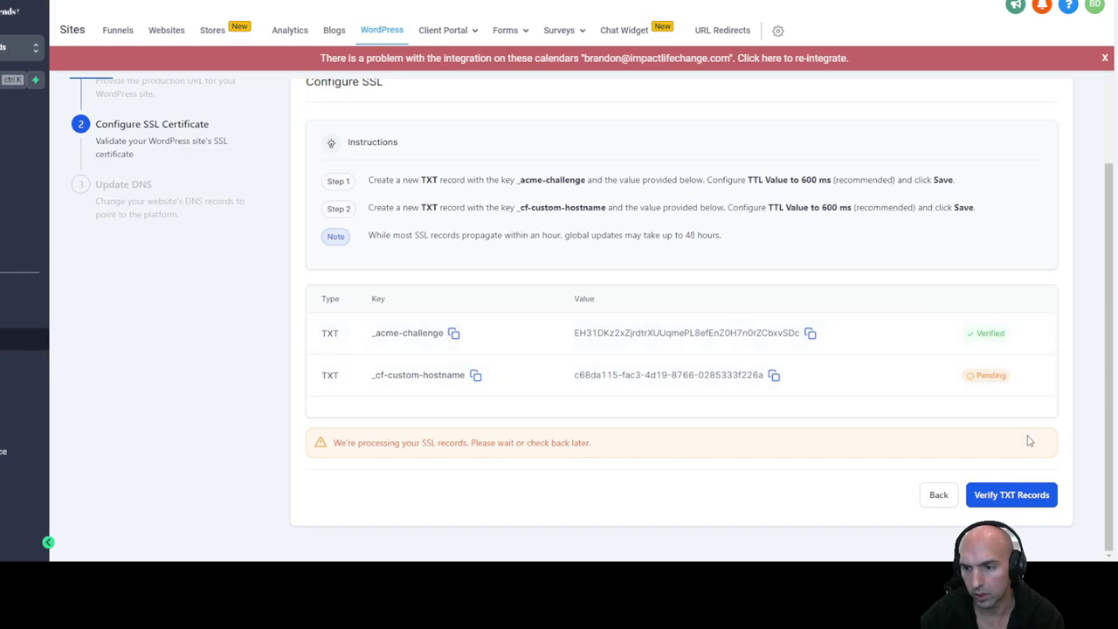
key("alt+Tab")
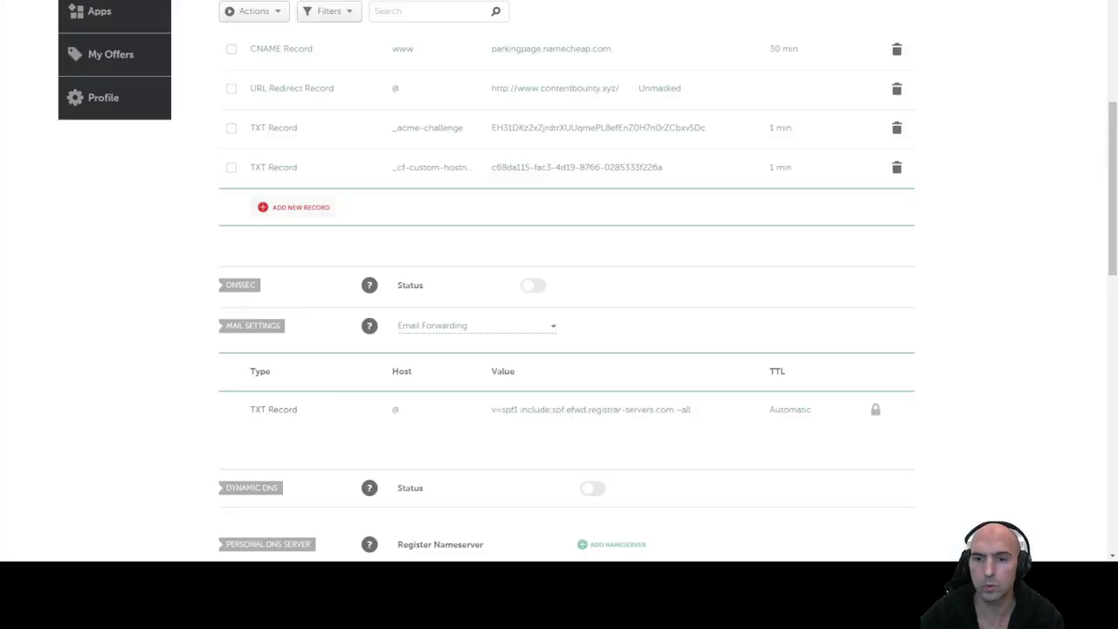
left_click(690, 165)
left_click(791, 172)
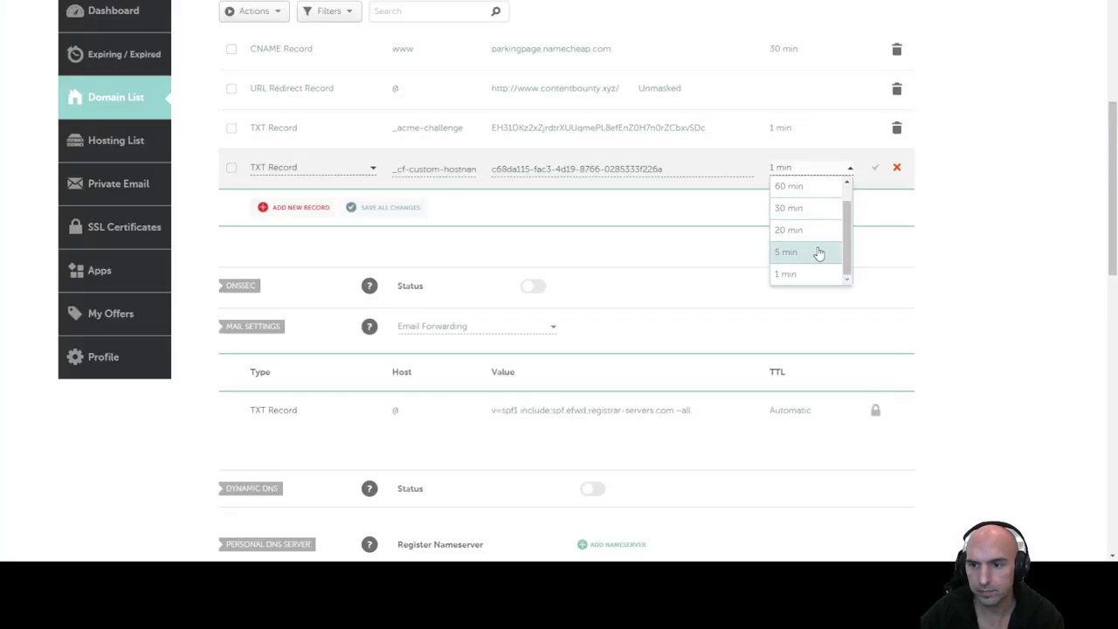
scroll(804, 195, "down", 2)
left_click(804, 158)
left_click(416, 83)
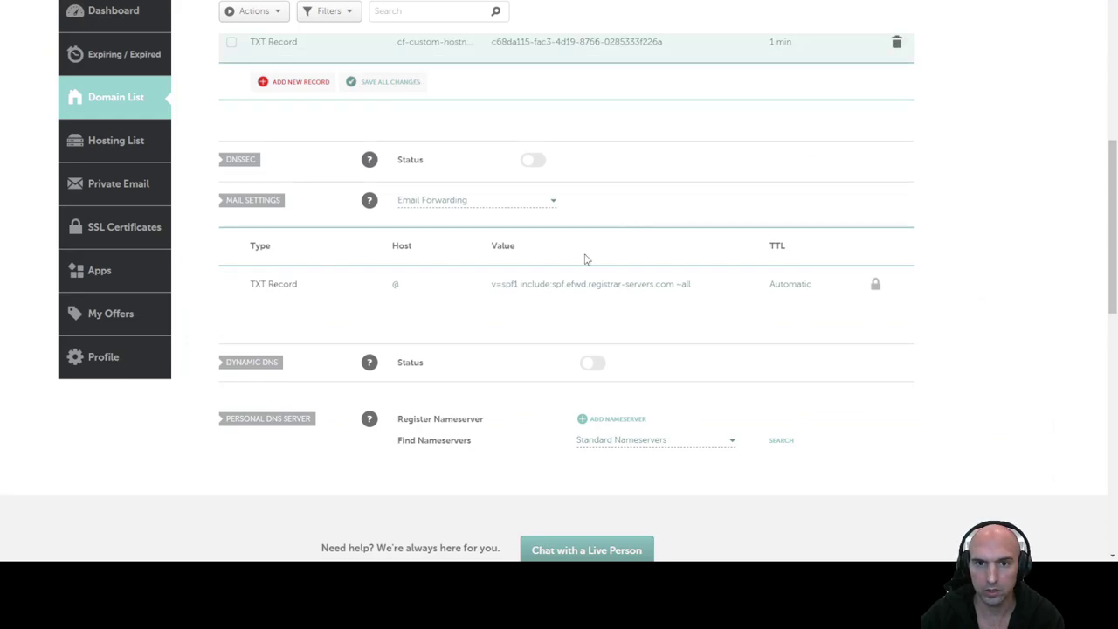
scroll(554, 242, "up", 3)
key("alt+Tab")
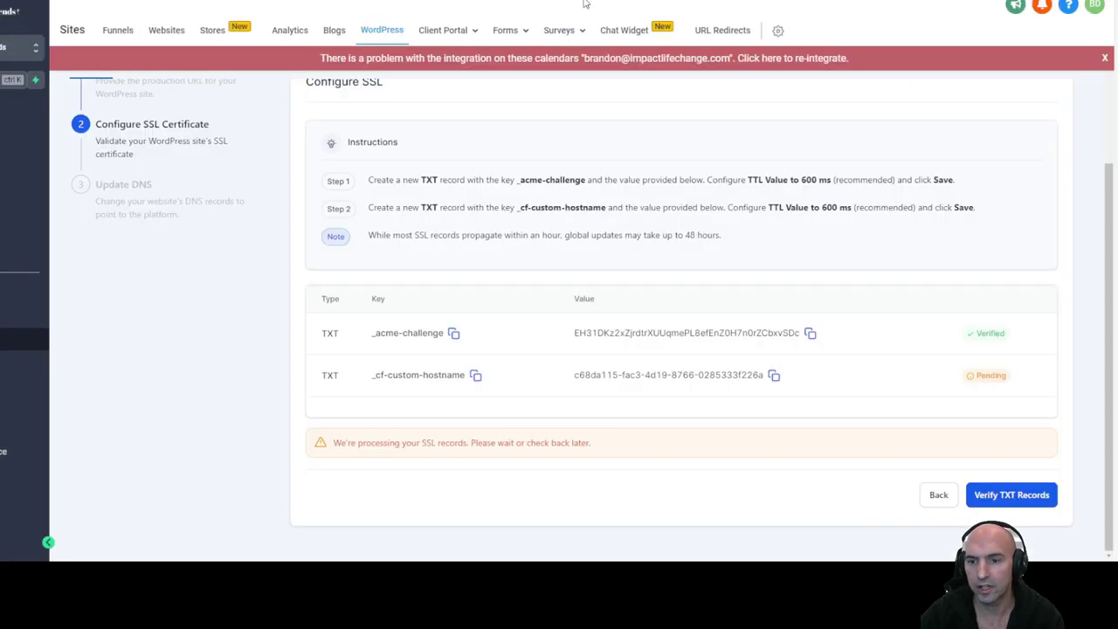
left_click(990, 489)
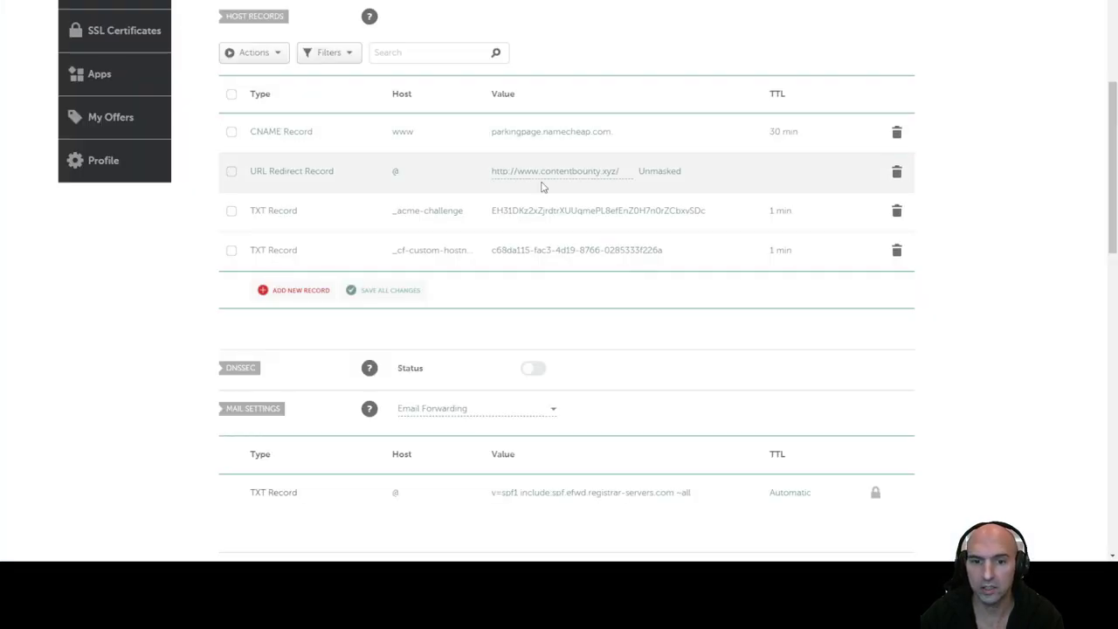
Scroll up Namecheap's host records to the @ URL Redirect record
scroll(516, 215, "up", 1)
Change the @ URL Redirect record to an A Record and clear its old redirect value
left_click(411, 235)
left_click(354, 235)
scroll(313, 278, "up", 5)
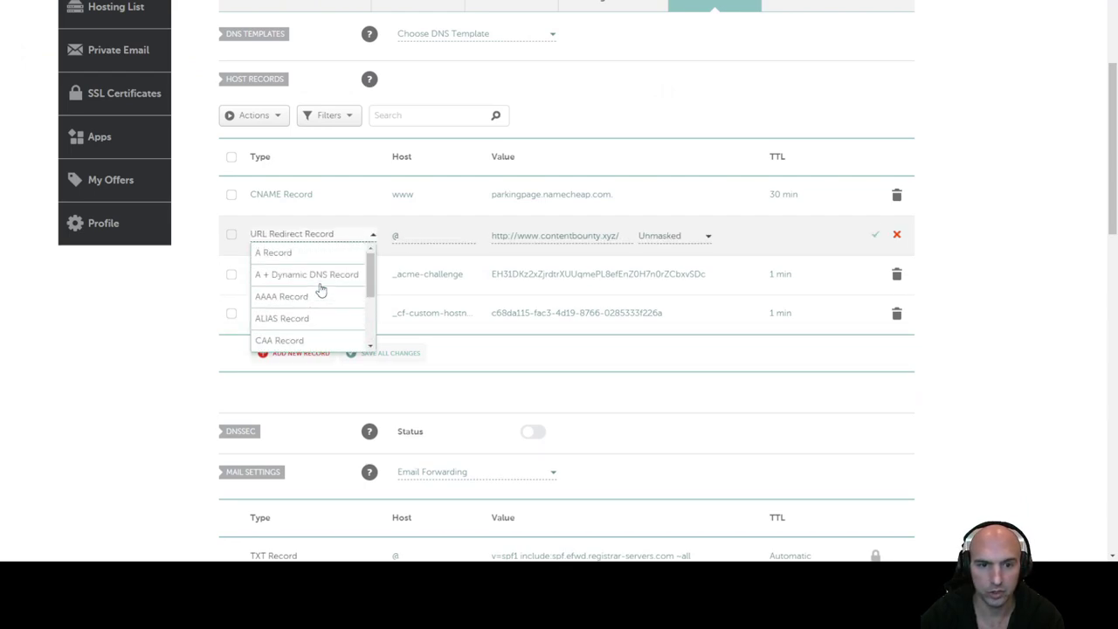
left_click(302, 252)
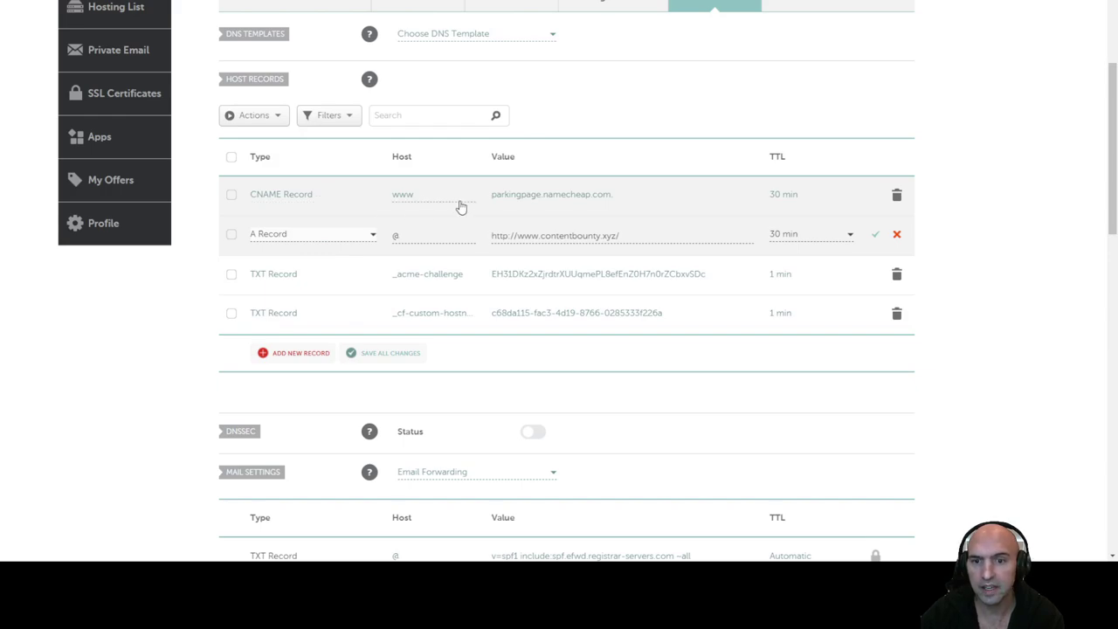
double_click(535, 236)
key("BackSpace")
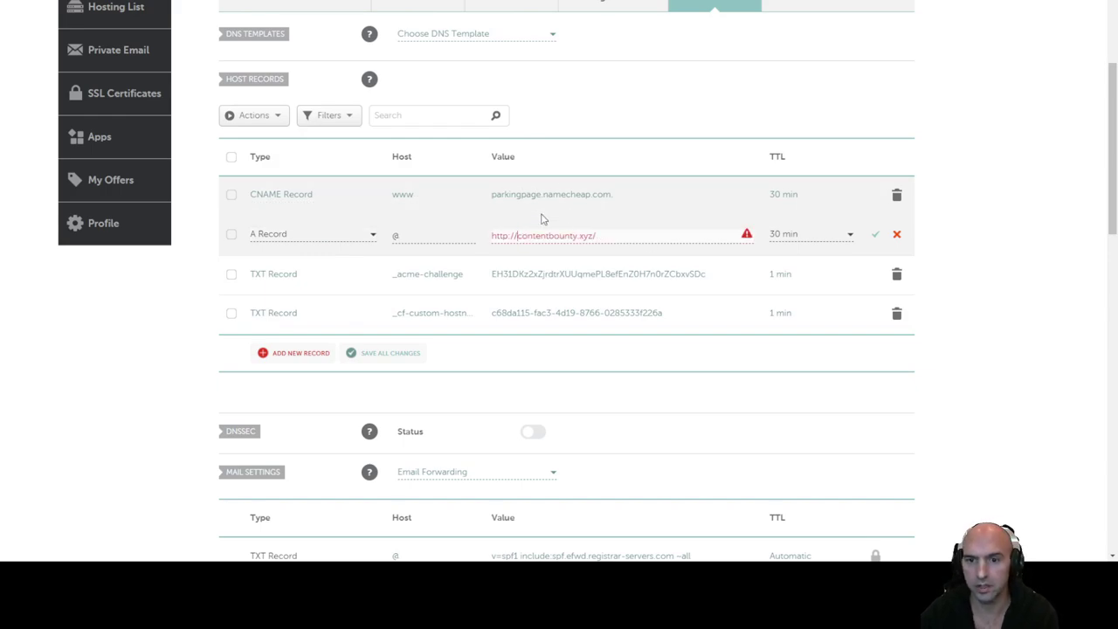
key("ctrl+a")
key("BackSpace")
Erase the www CNAME's parking target and paste 104.18.185.50 as the A record value
left_click(617, 193)
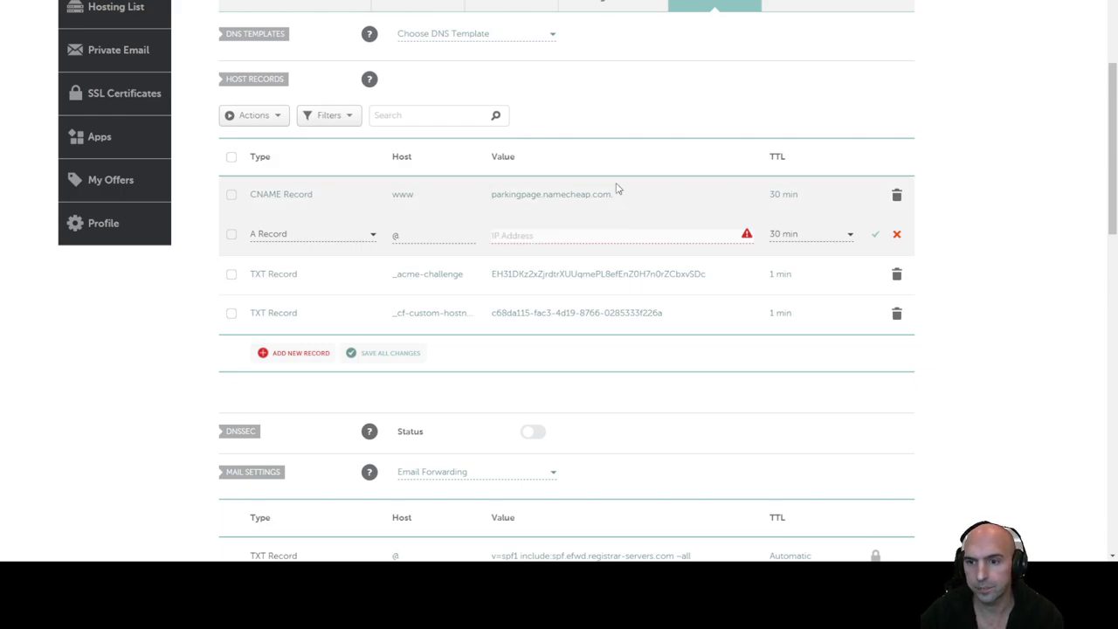
key("BackSpace")
key("BackSpace")
key("BackSpace")
key("BackSpace")
key("BackSpace")
key("BackSpace")
key("BackSpace")
key("BackSpace")
key("BackSpace")
key("BackSpace")
key("BackSpace")
key("BackSpace")
key("BackSpace")
key("BackSpace")
key("BackSpace")
key("BackSpace")
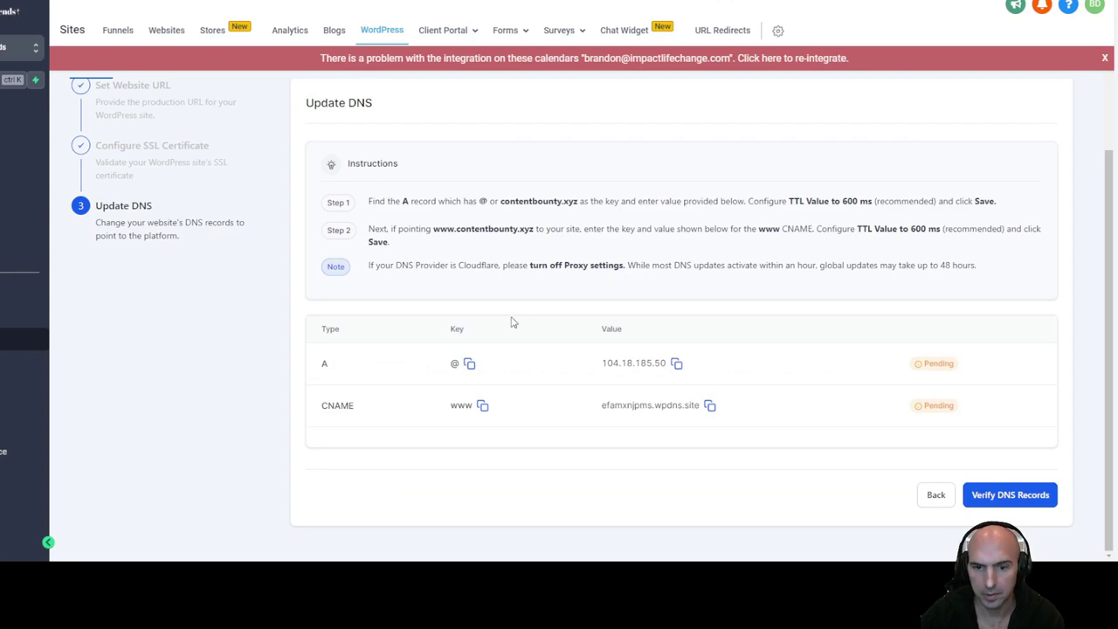
left_click(678, 359)
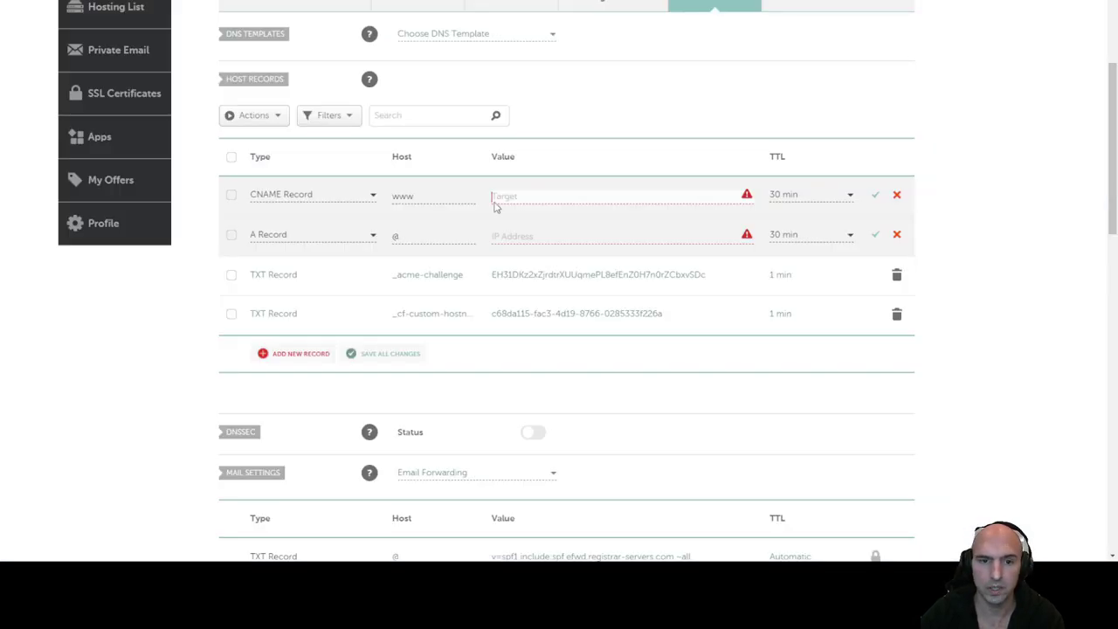
left_click(505, 236)
key("ctrl+v")
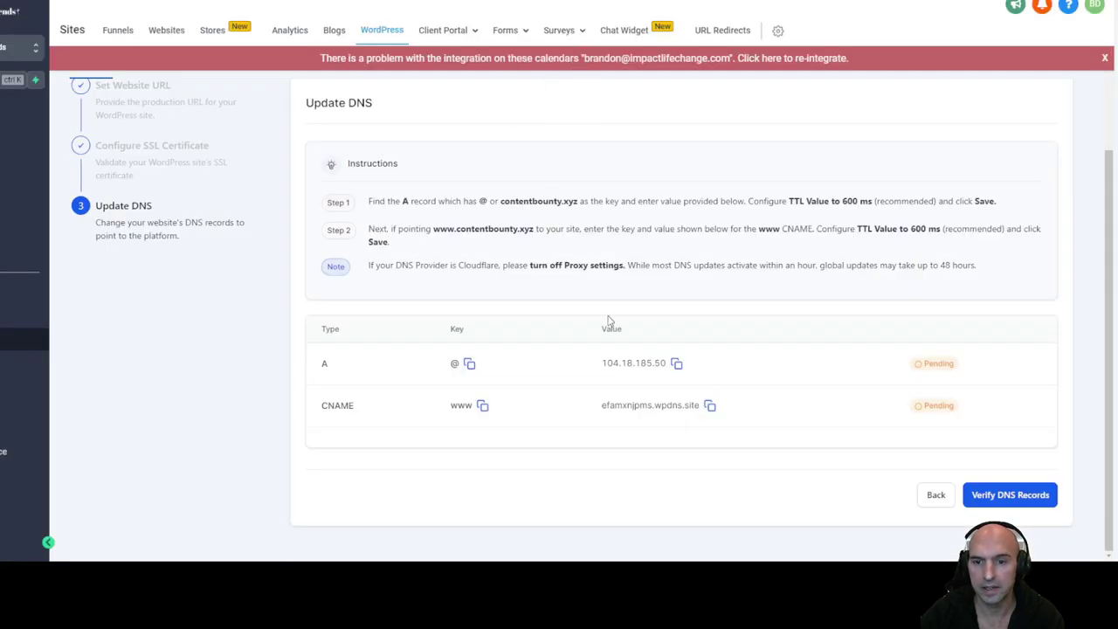
Point the www CNAME to efamxnjpms.wpdns.site with a 1 min TTL
left_click(709, 405)
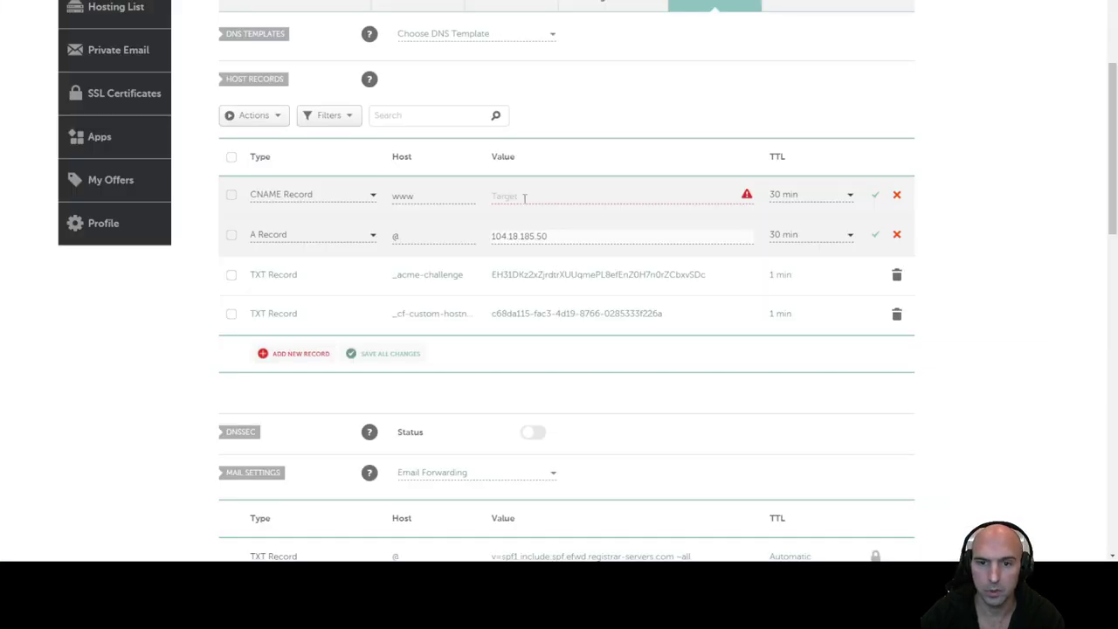
left_click(524, 197)
key("ctrl+v")
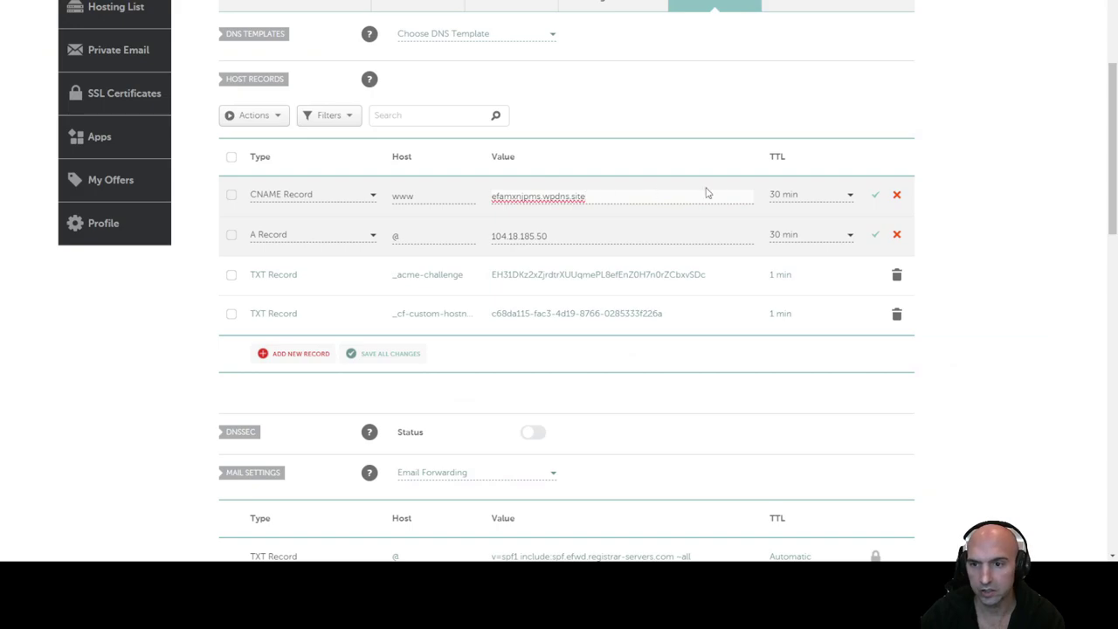
left_click(786, 194)
scroll(786, 270, "down", 1)
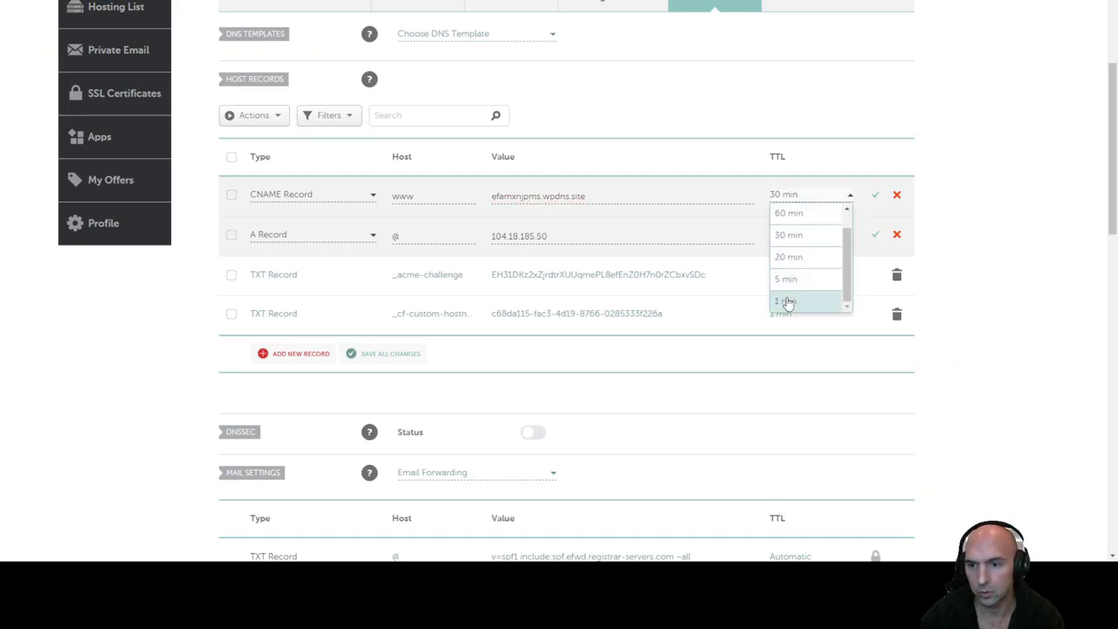
left_click(786, 302)
Set the @ A record's TTL to 1 min and save all changes
left_click(794, 236)
scroll(788, 315, "down", 1)
left_click(786, 341)
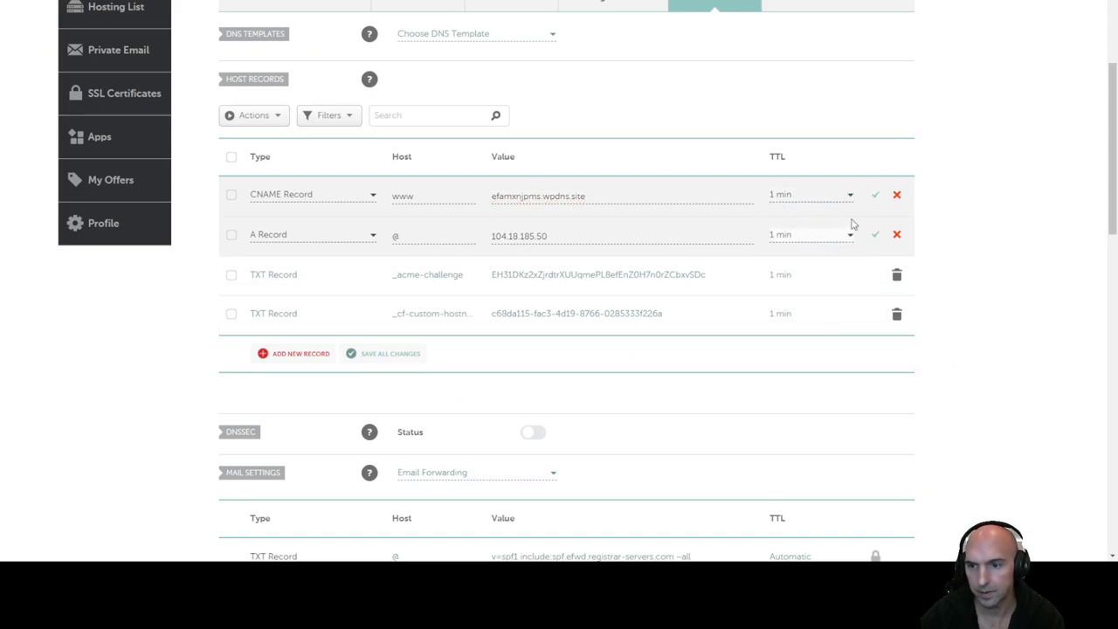
left_click(873, 197)
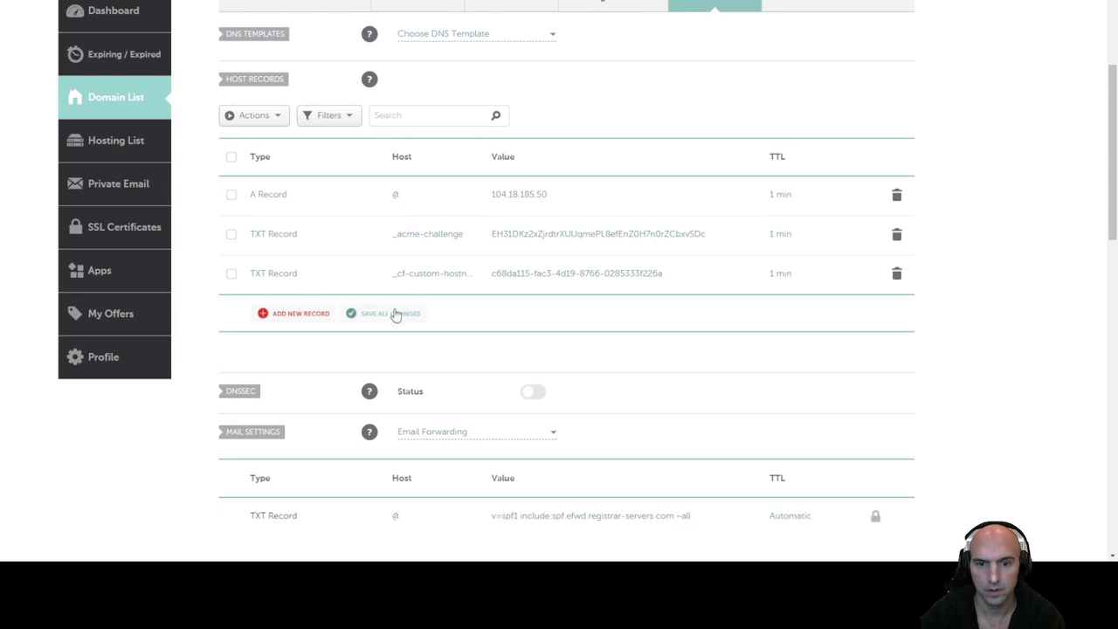
scroll(527, 212, "down", 2)
scroll(544, 220, "up", 2)
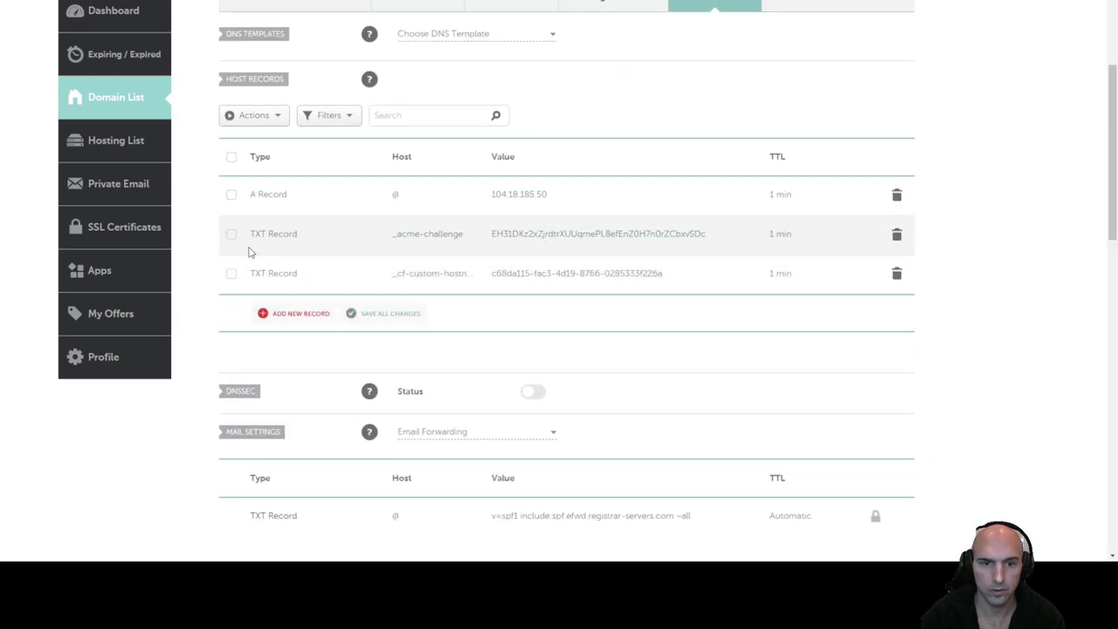
Re-add a www CNAME record targeting efamxnjpms.wpdns.site with 1 min TTL and save it
left_click(305, 312)
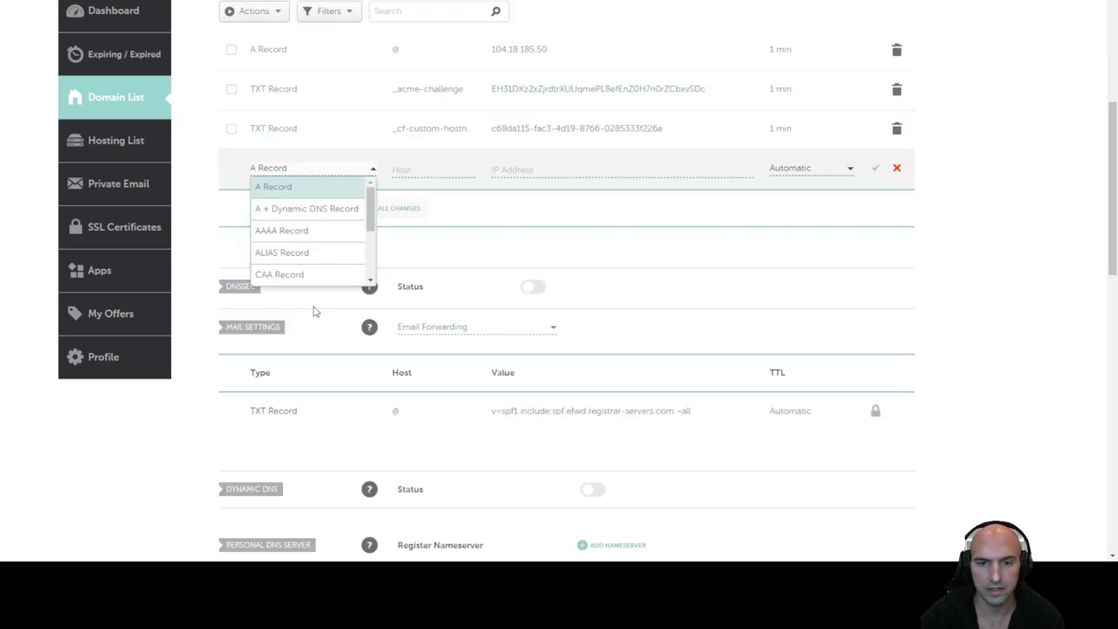
scroll(310, 210, "down", 2)
left_click(293, 190)
left_click(434, 169)
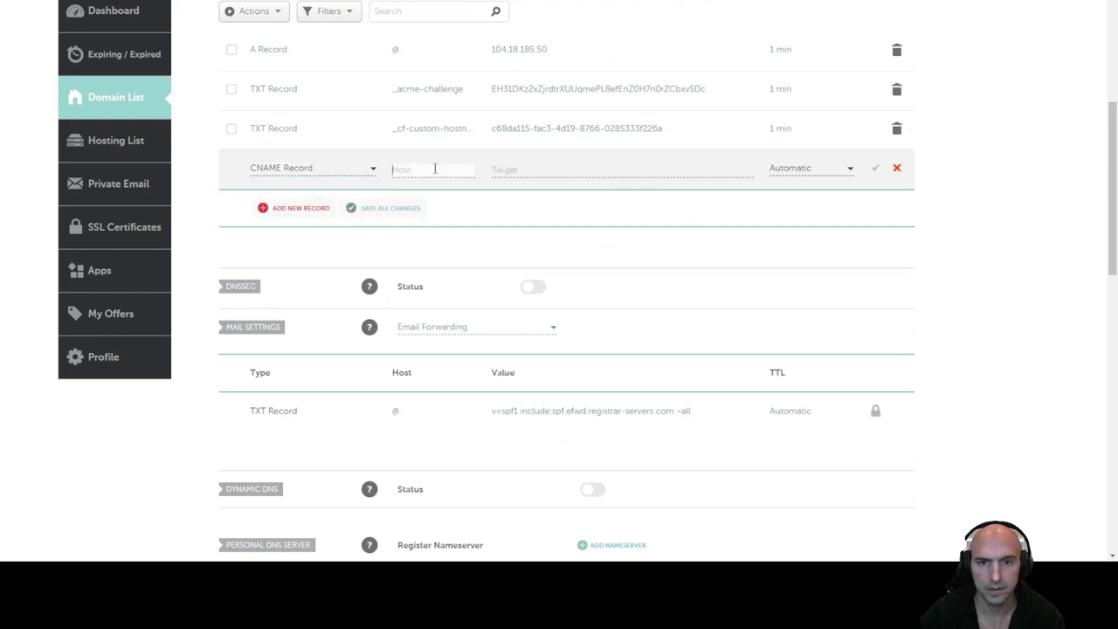
left_click(493, 171)
key("ctrl+v")
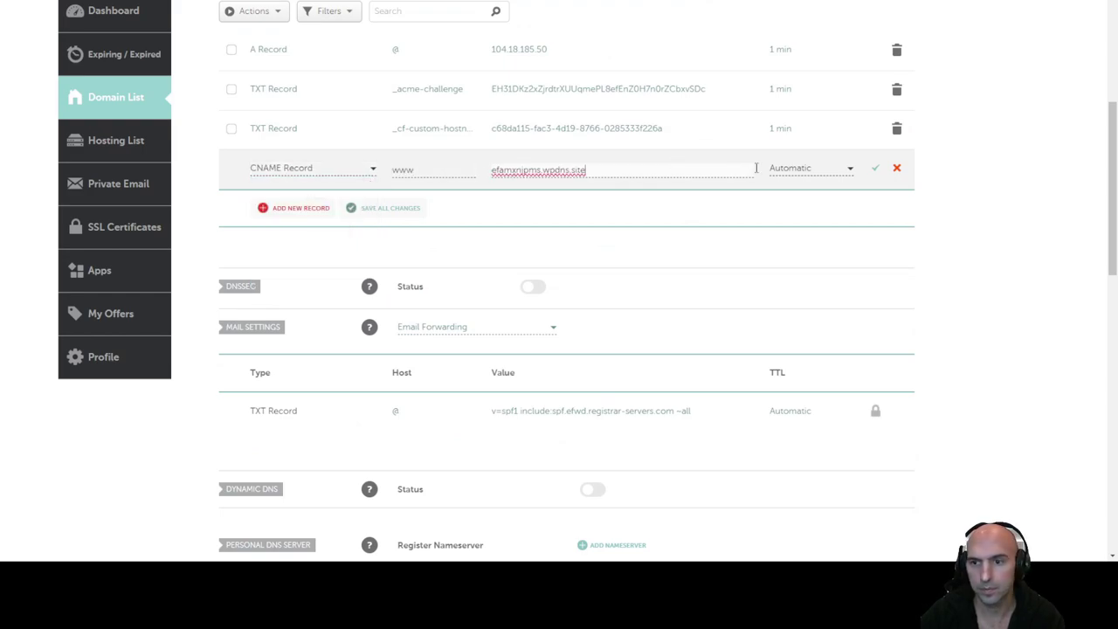
left_click(812, 169)
scroll(826, 226, "down", 1)
scroll(812, 254, "down", 1)
left_click(804, 274)
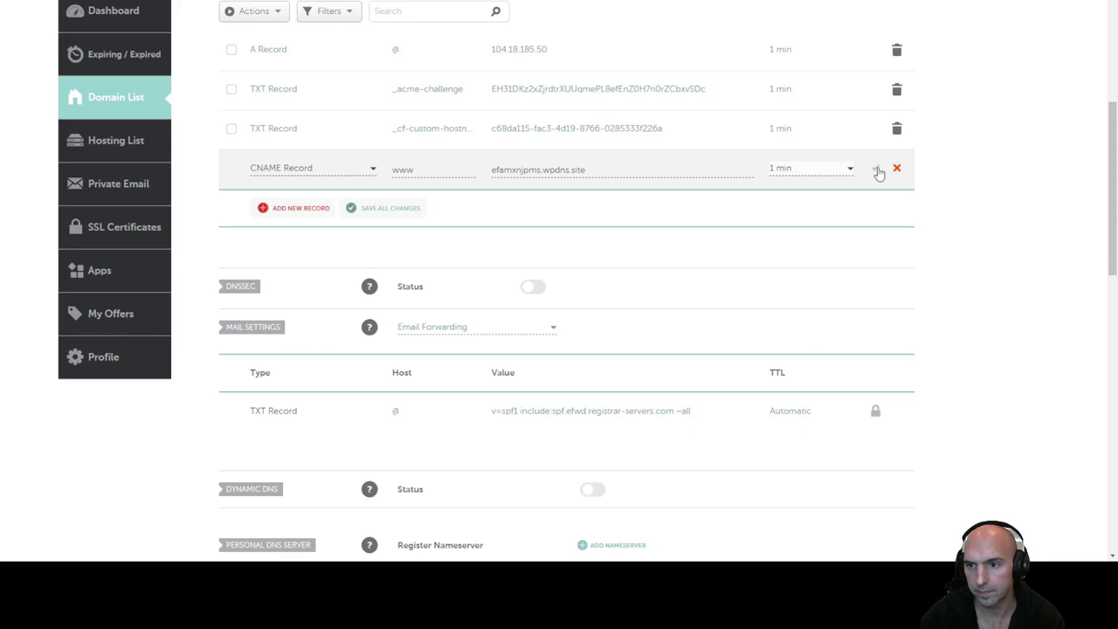
left_click(875, 167)
scroll(355, 103, "up", 2)
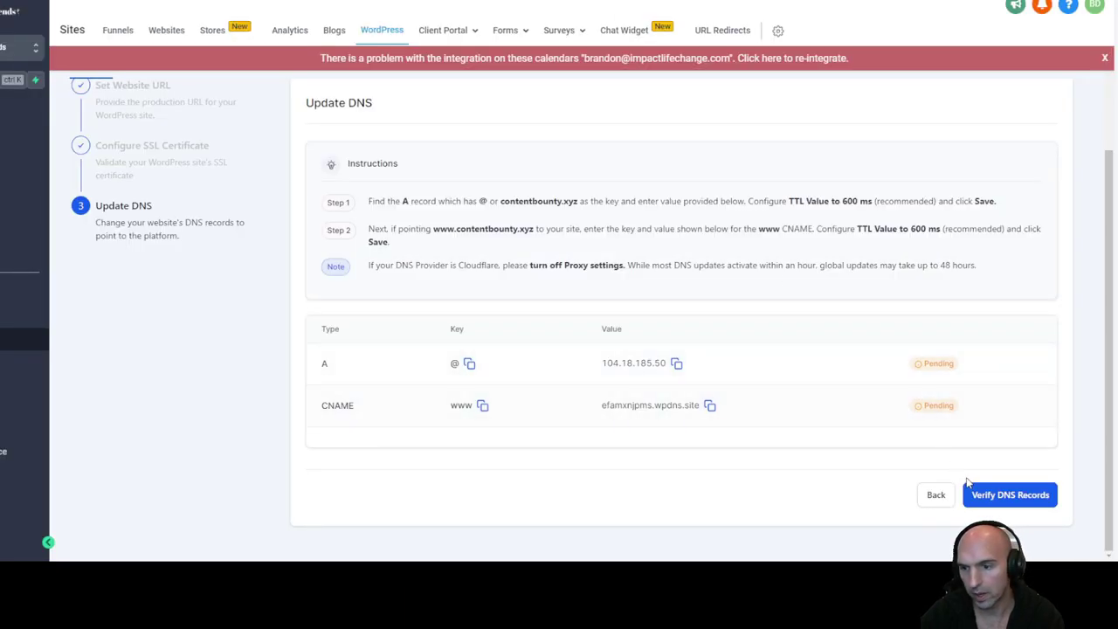
Verify the A and CNAME records, then set contentbounty.xyz as primary from its three-dot menu
left_click(992, 492)
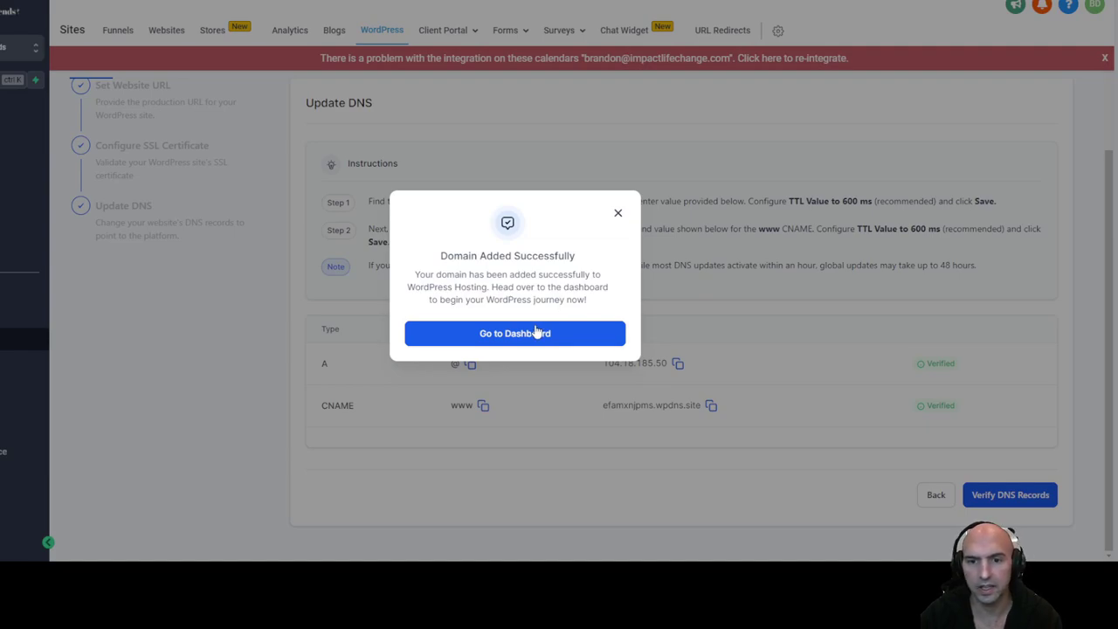
left_click(537, 333)
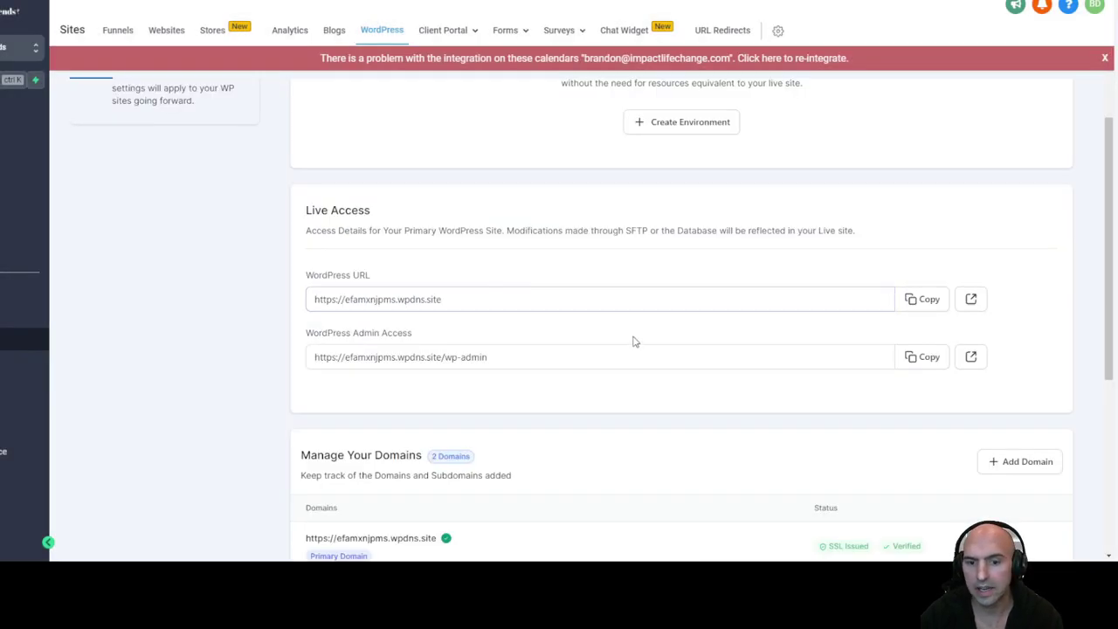
scroll(634, 342, "down", 3)
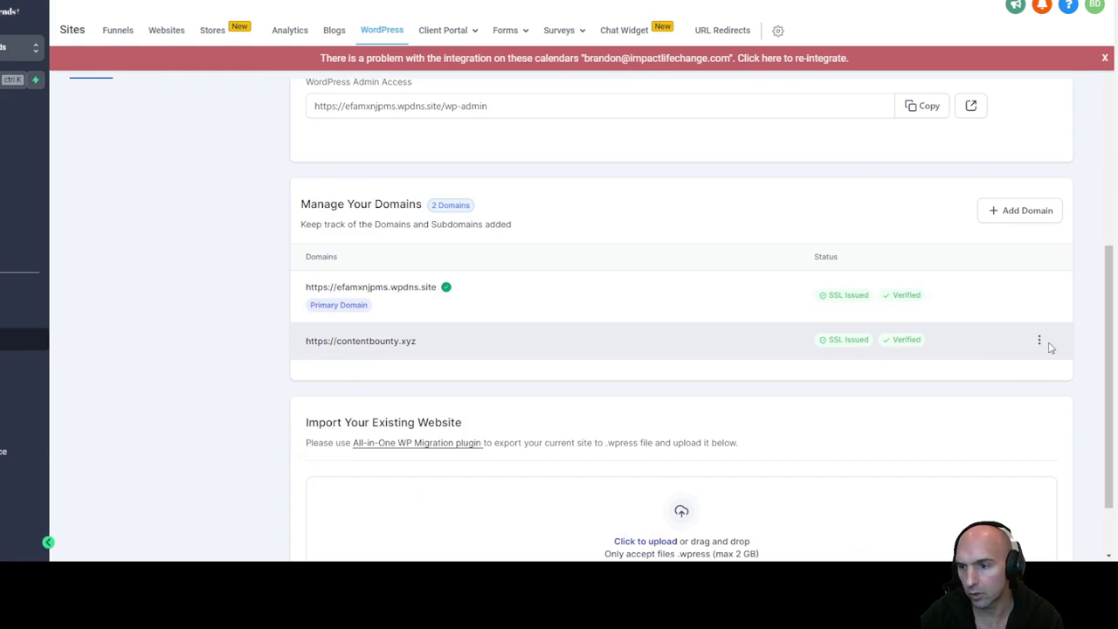
left_click(1040, 341)
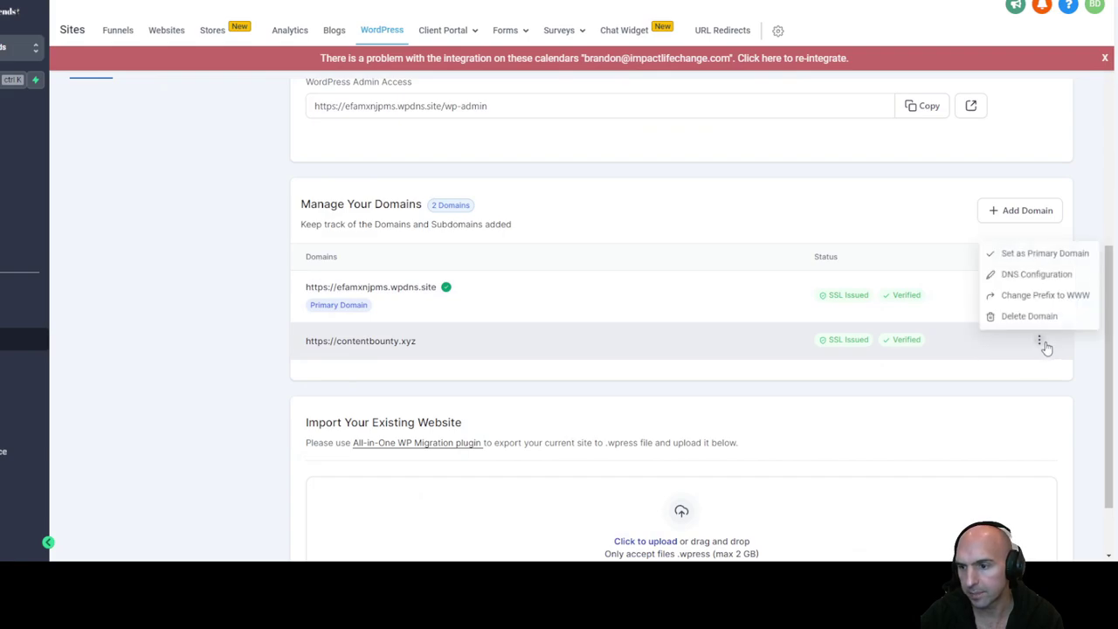
left_click(1035, 254)
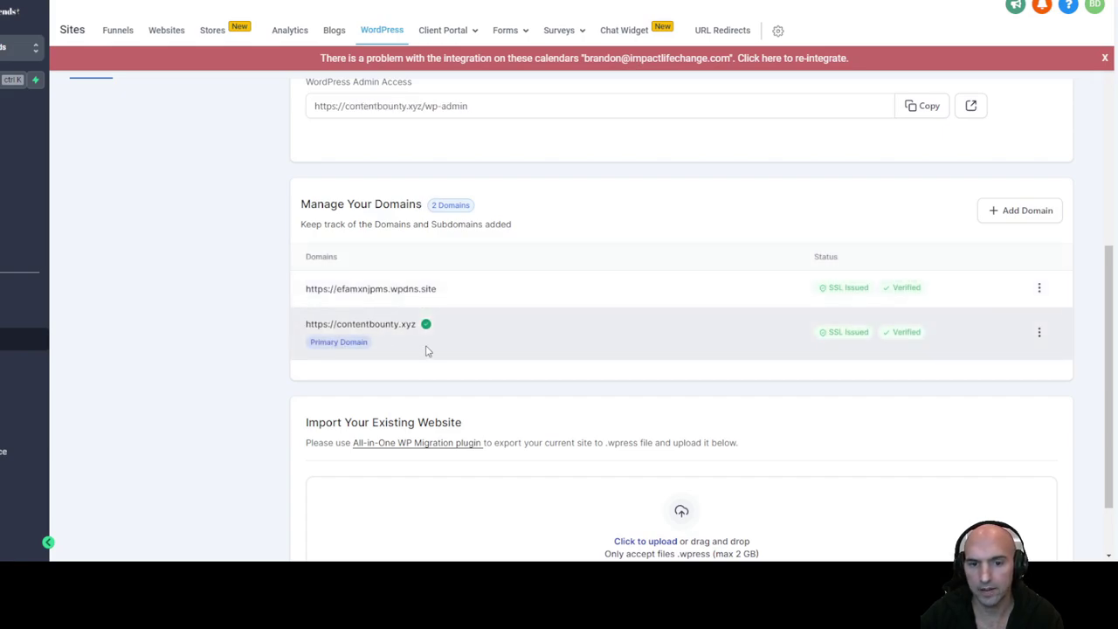
triple_click(332, 323)
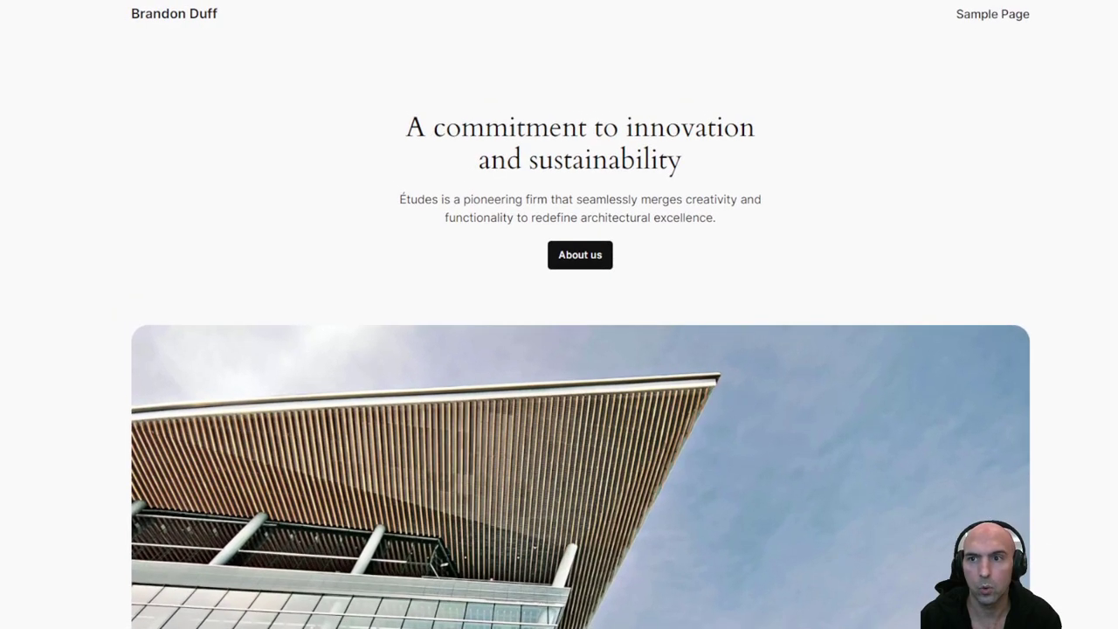
Scroll the contentbounty.xyz homepage from the hero heading through the services and resources sections
scroll(601, 142, "down", 10)
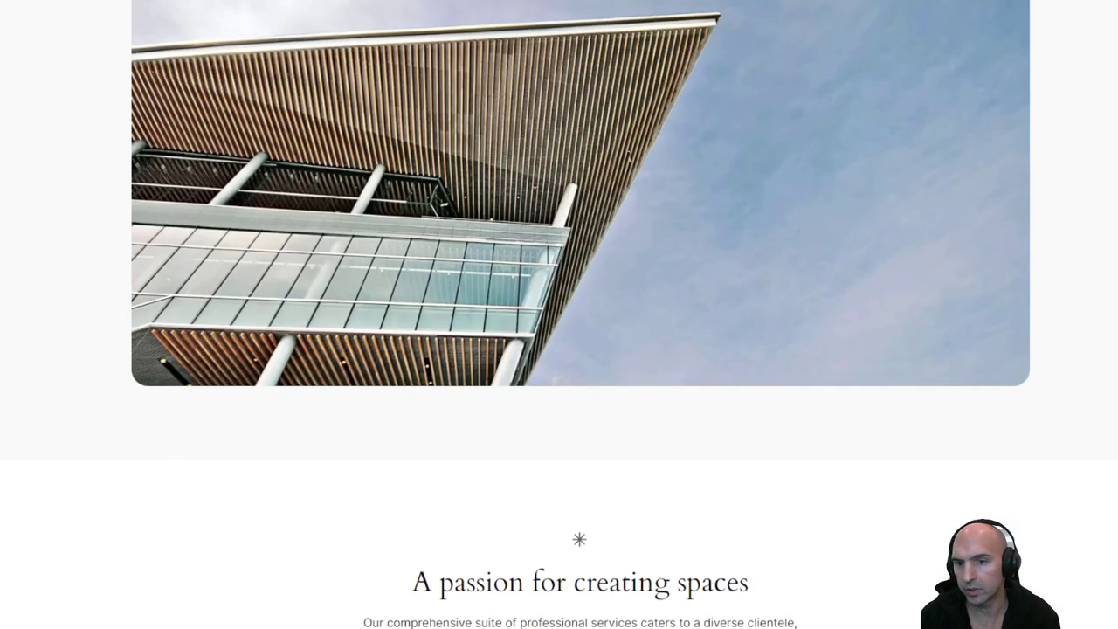
scroll(509, 280, "down", 16)
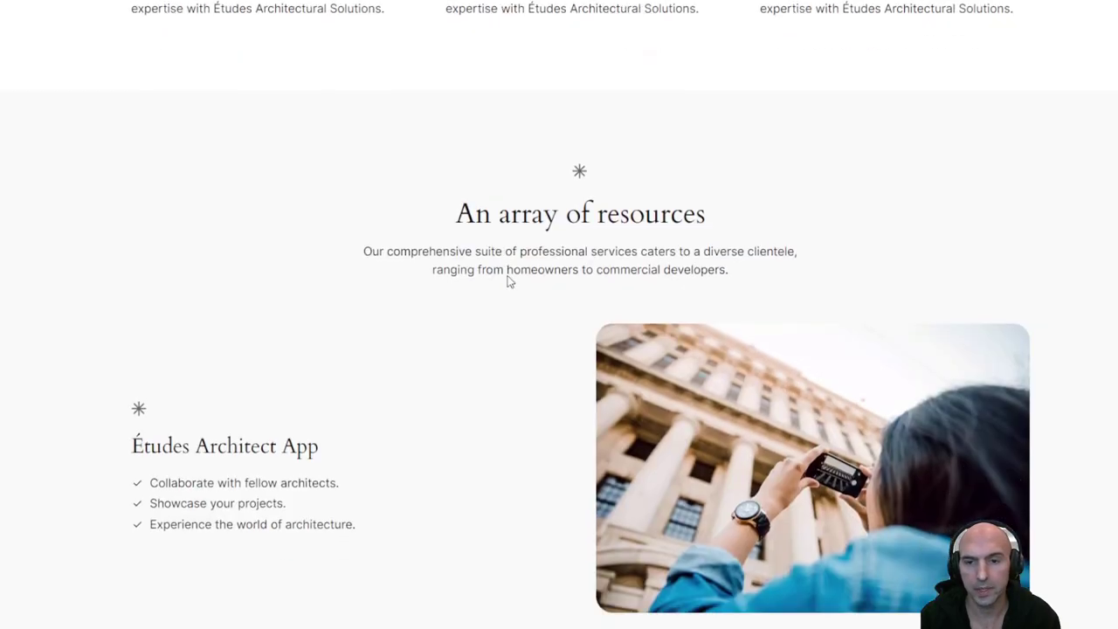
scroll(510, 278, "up", 1)
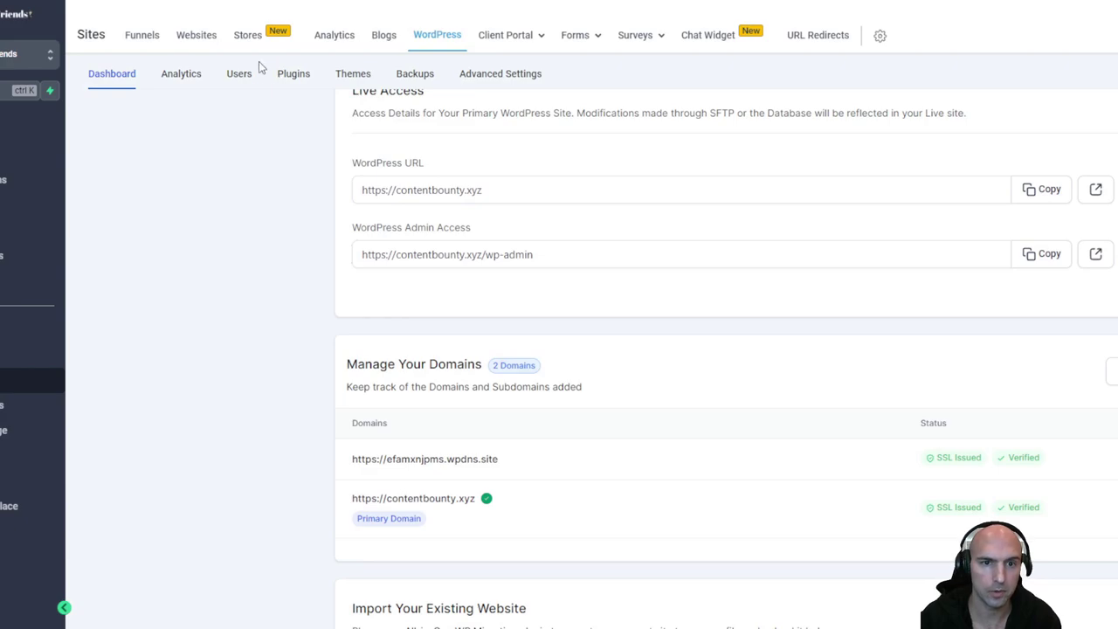
left_click(243, 83)
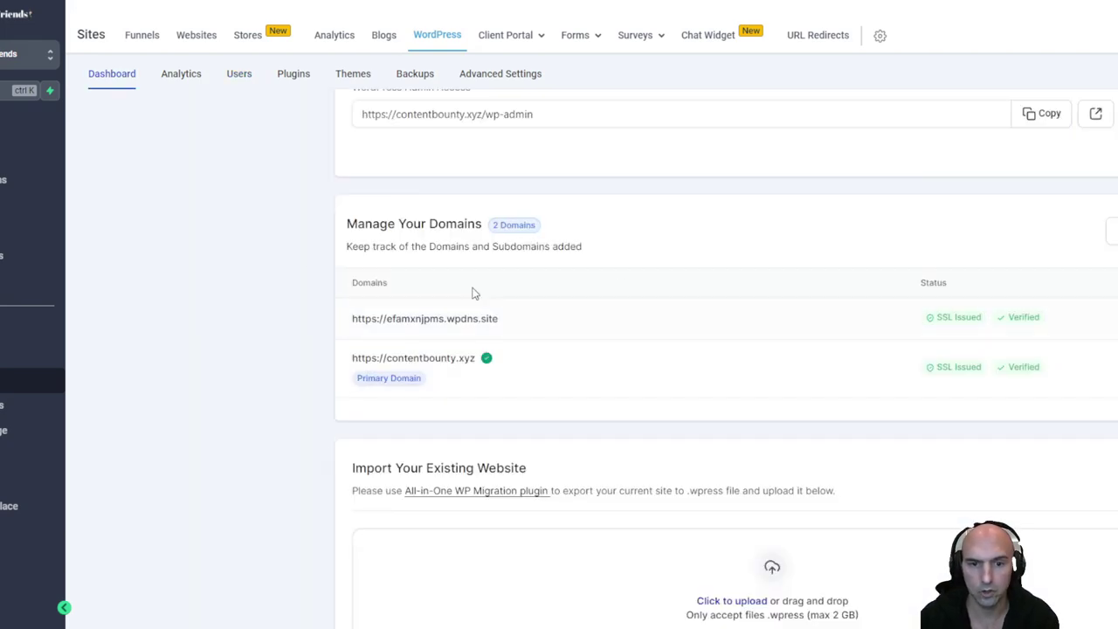
scroll(759, 287, "up", 1)
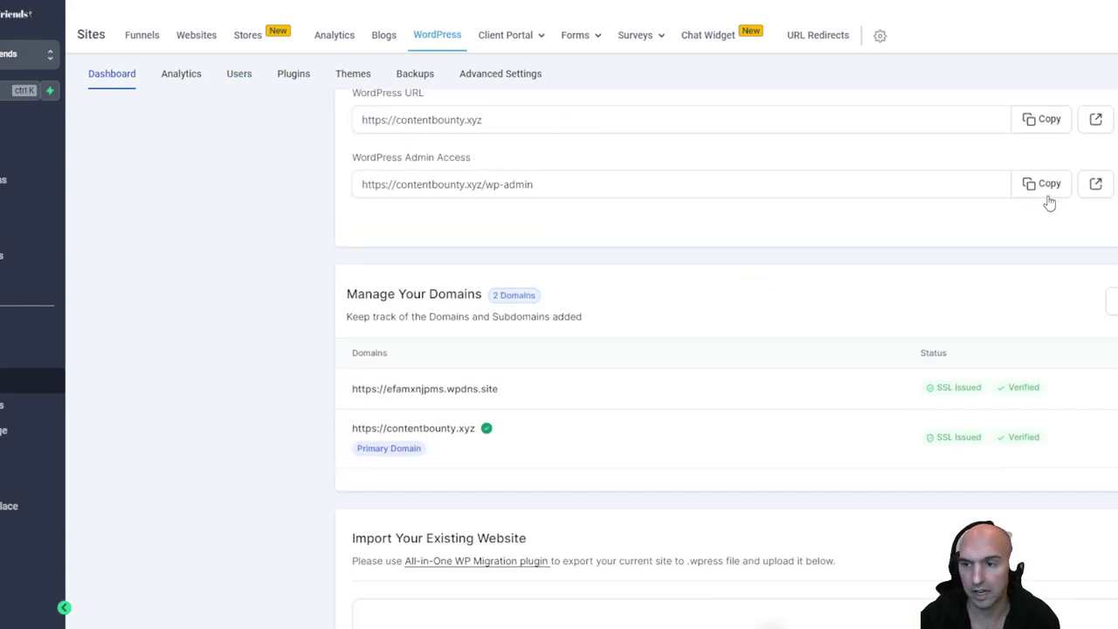
left_click(1094, 194)
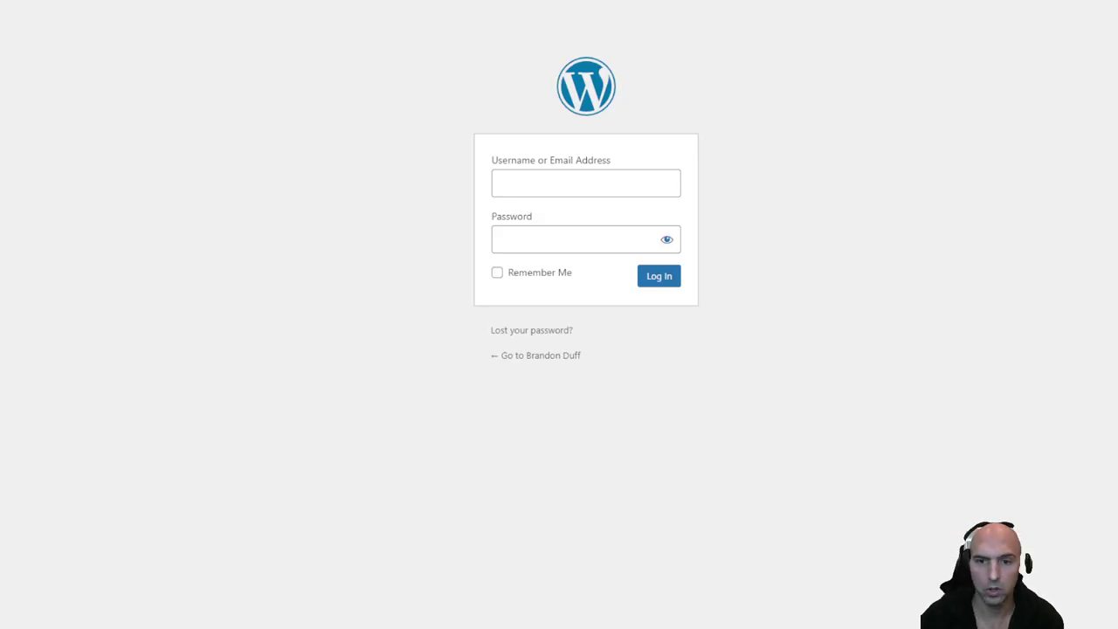
Log in to wp-admin with the administrator's username and password to reach the WordPress 6.6.1 Dashboard
type("brandonduff")
key("Tab")
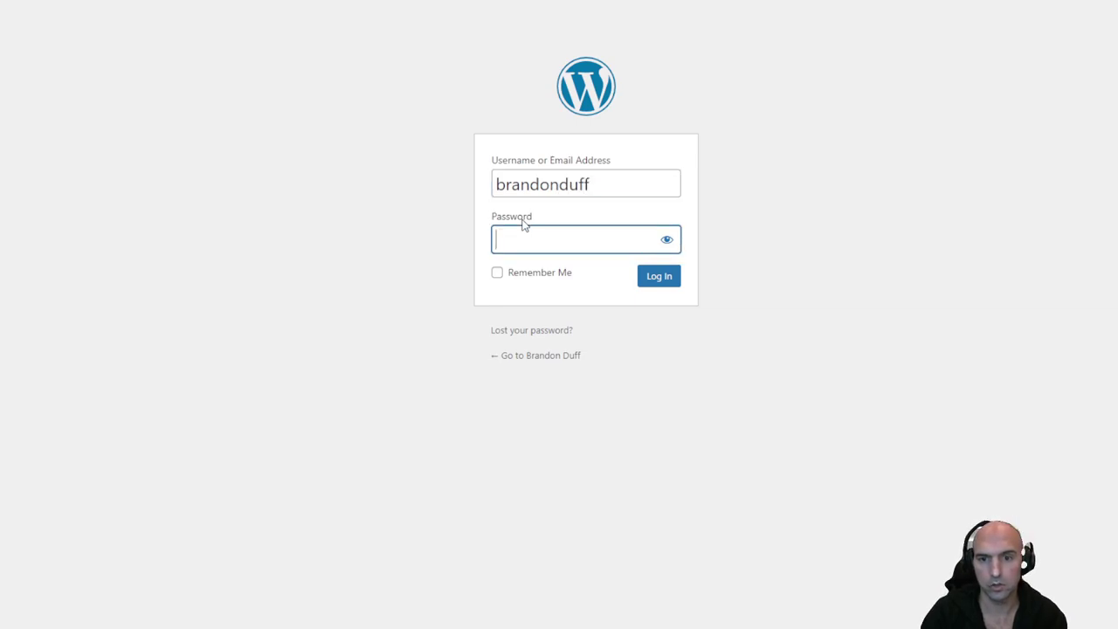
type("•")
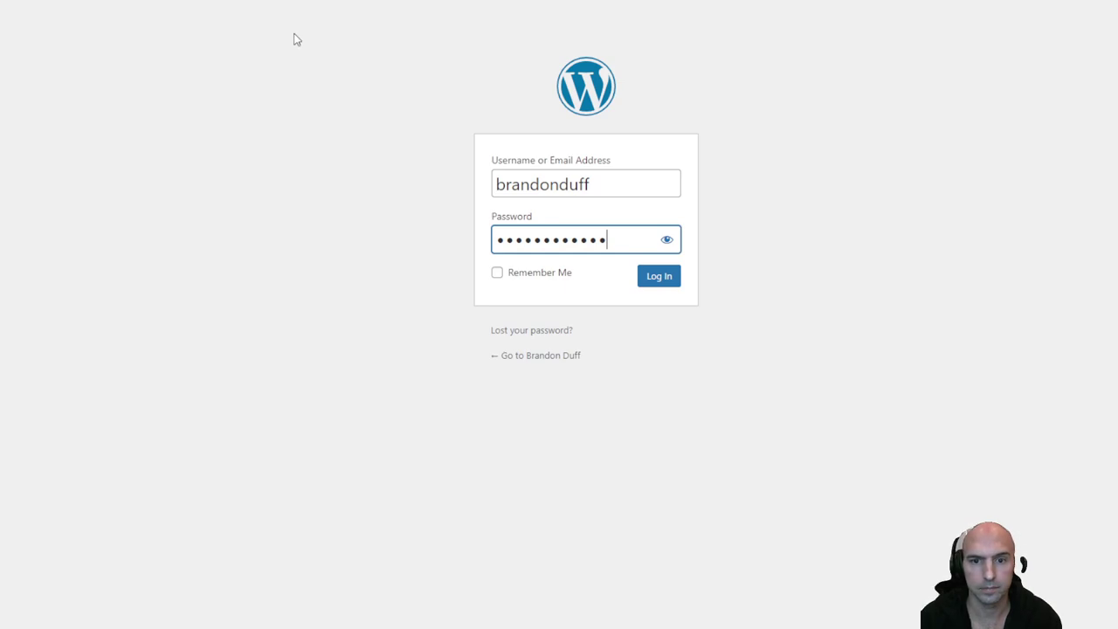
left_click(643, 277)
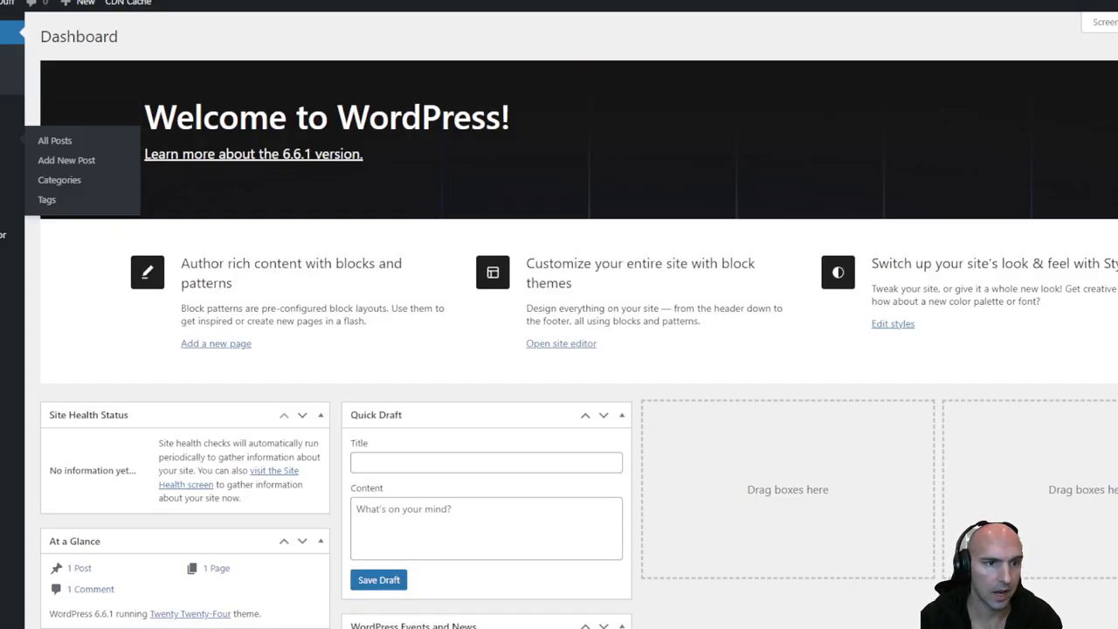
Browse Posts, Media, LeadConnector settings, Plugins (LC Wizard, LeadConnector) and Themes in the admin sidebar
left_click(12, 126)
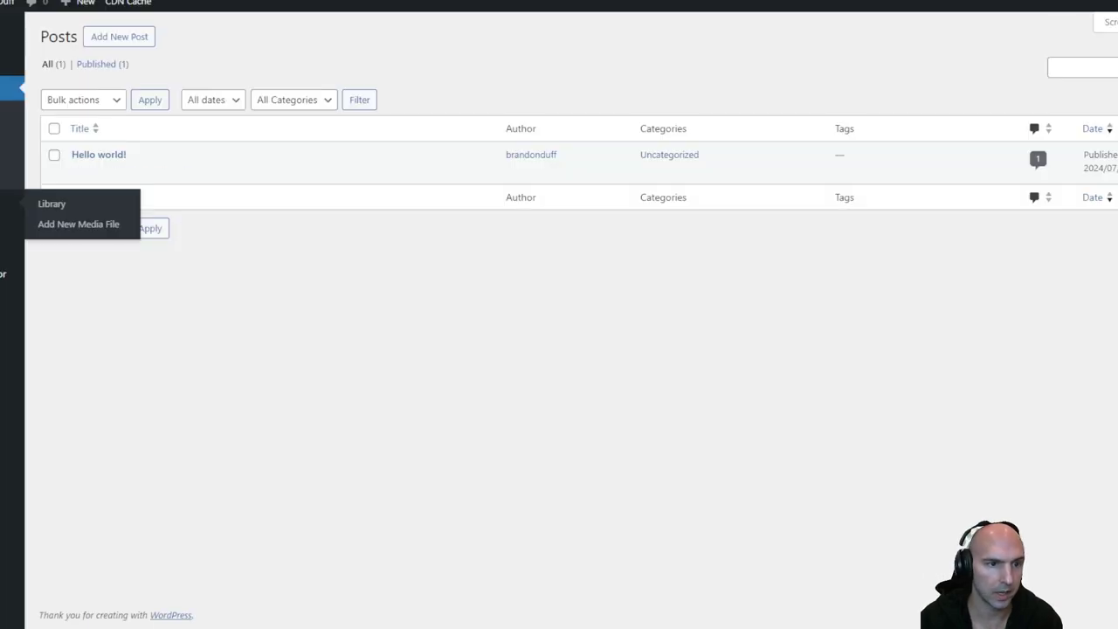
left_click(12, 204)
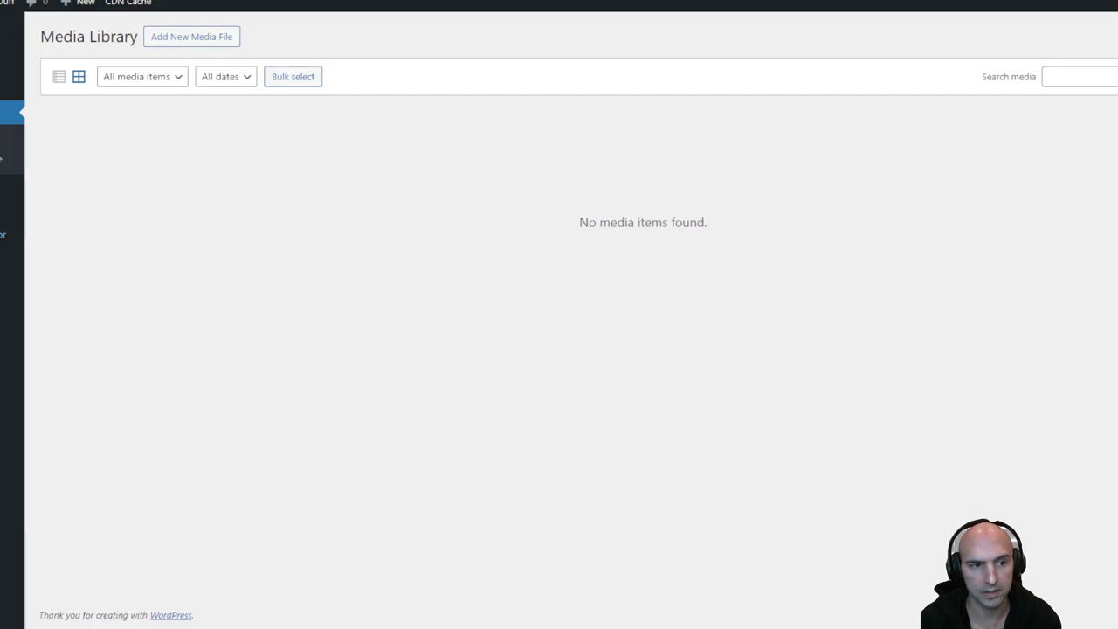
left_click(12, 64)
left_click(52, 62)
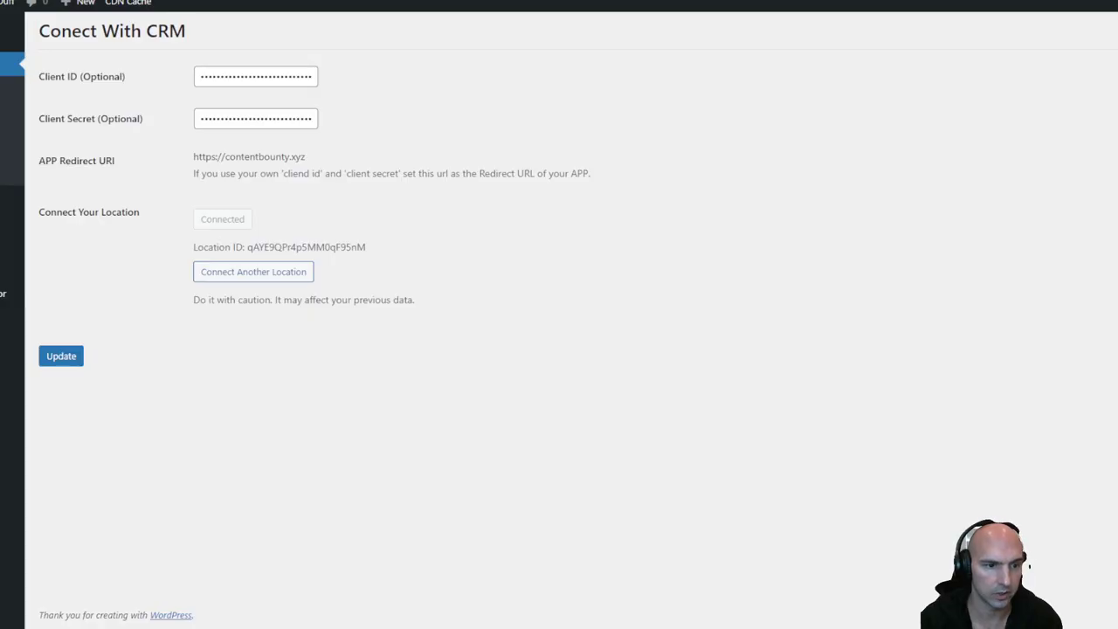
mouse_move(12, 328)
left_click(12, 349)
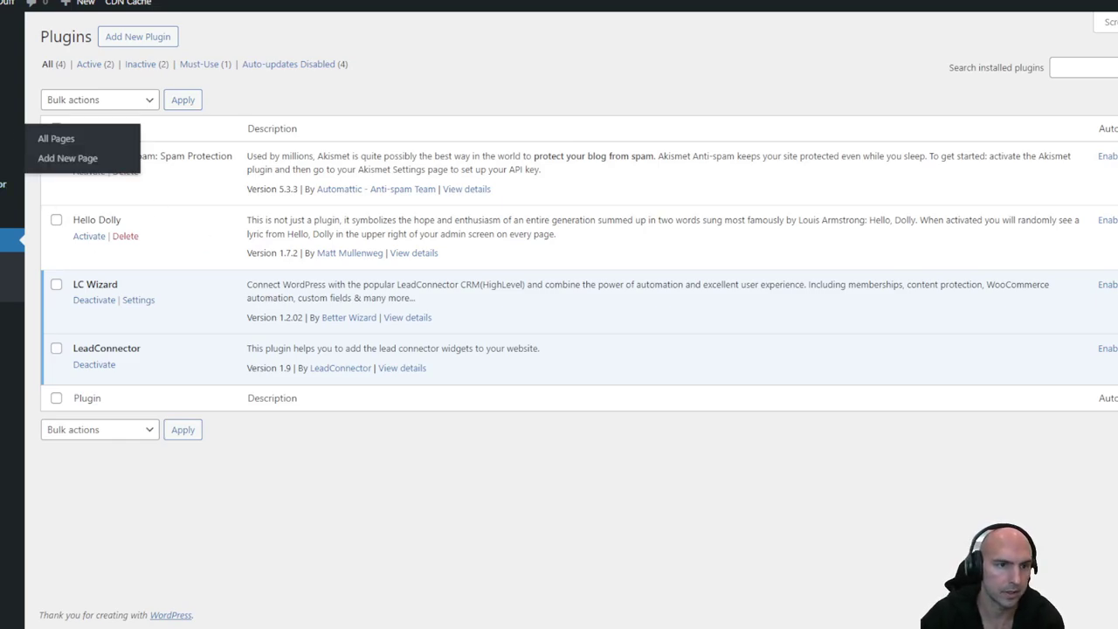
left_click(7, 216)
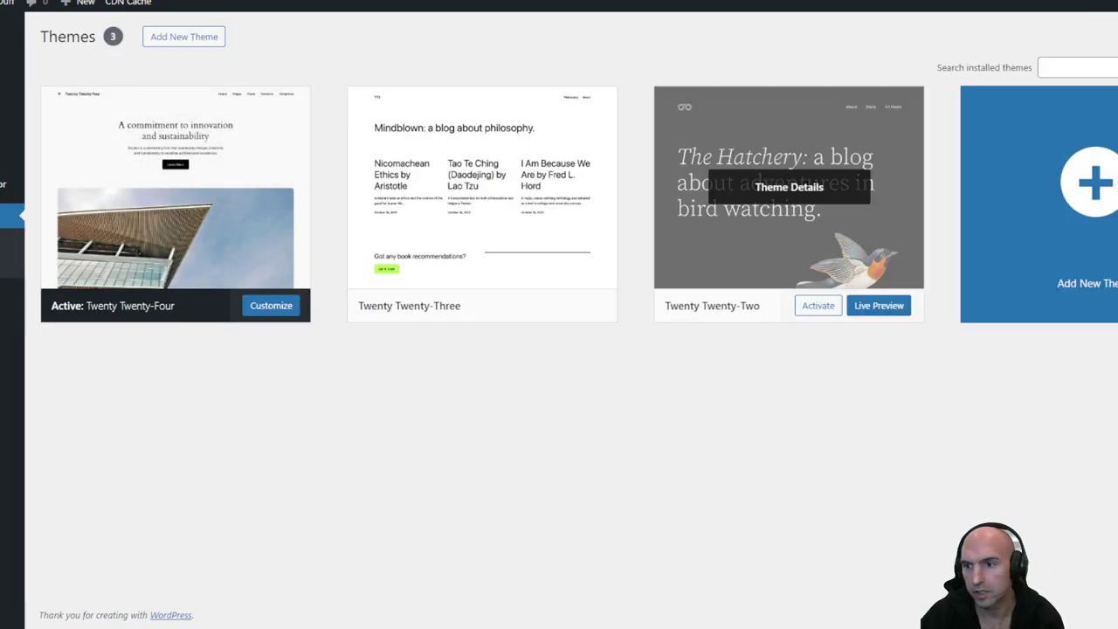
left_click(1084, 209)
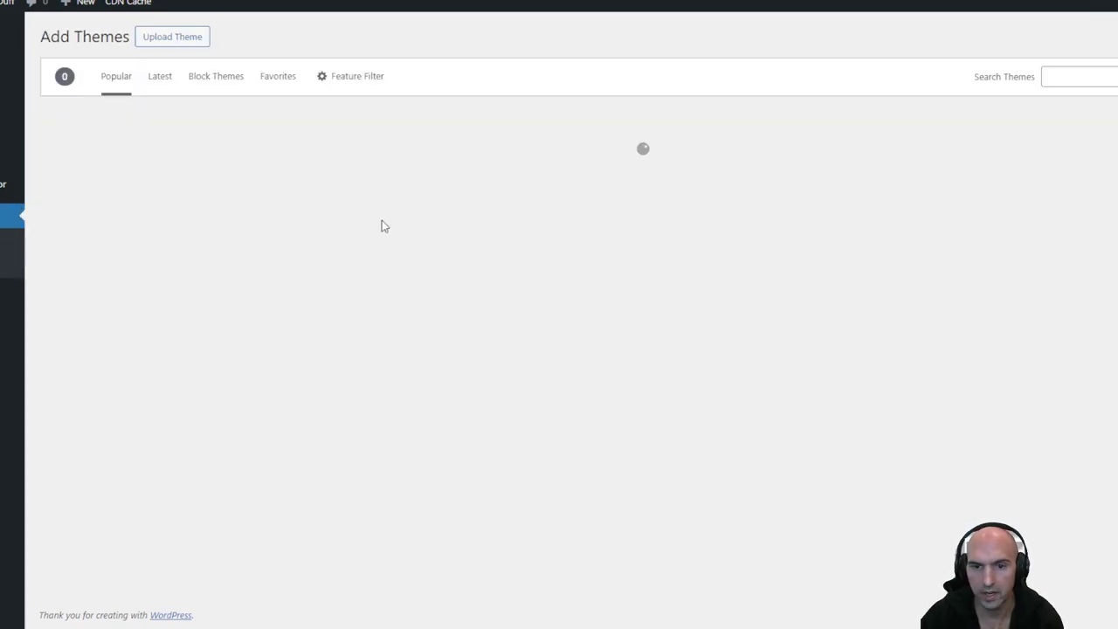
scroll(961, 271, "down", 2)
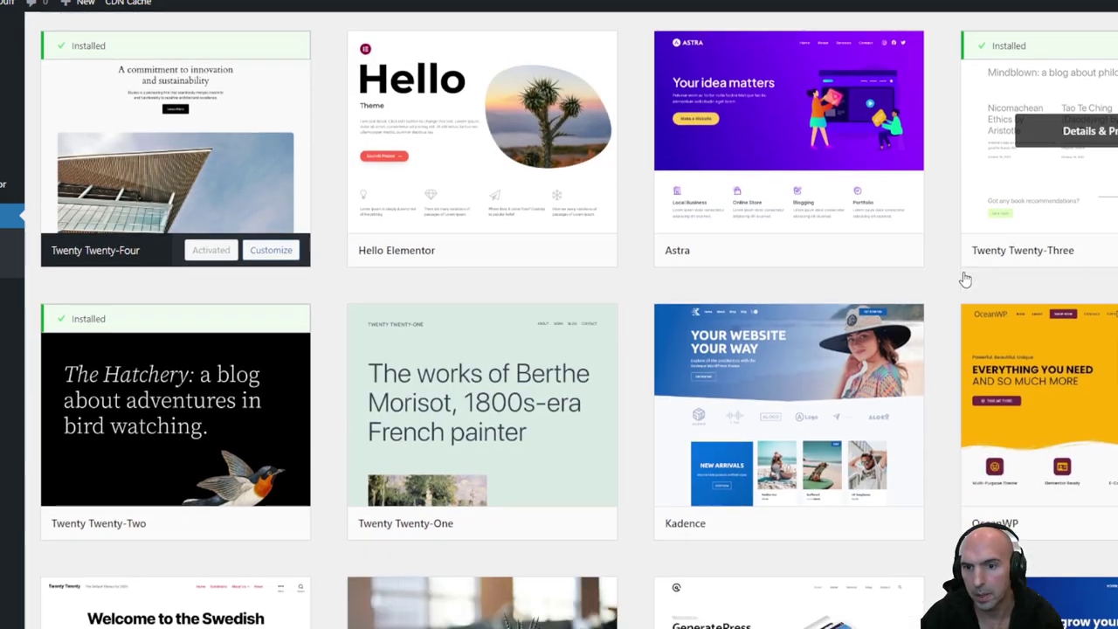
scroll(909, 266, "down", 3)
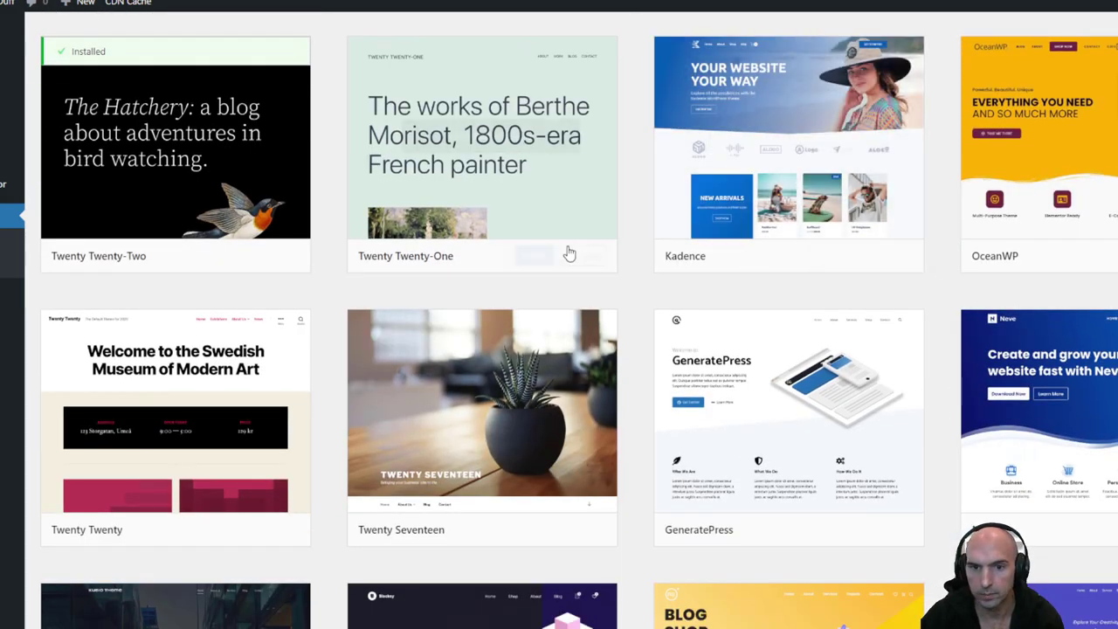
scroll(207, 358, "down", 3)
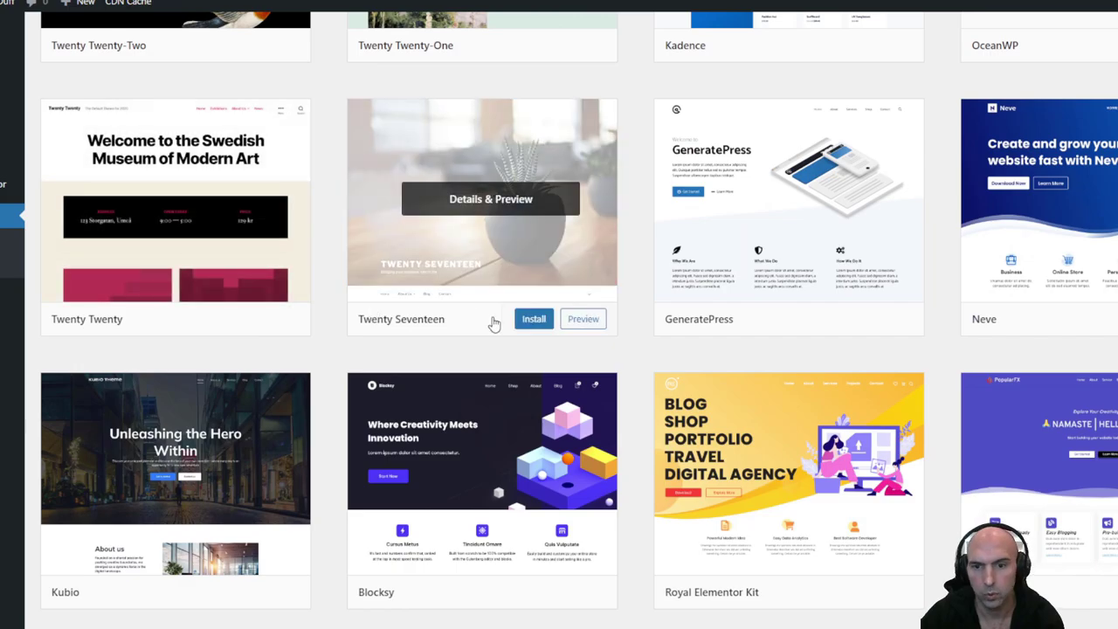
scroll(908, 405, "down", 2)
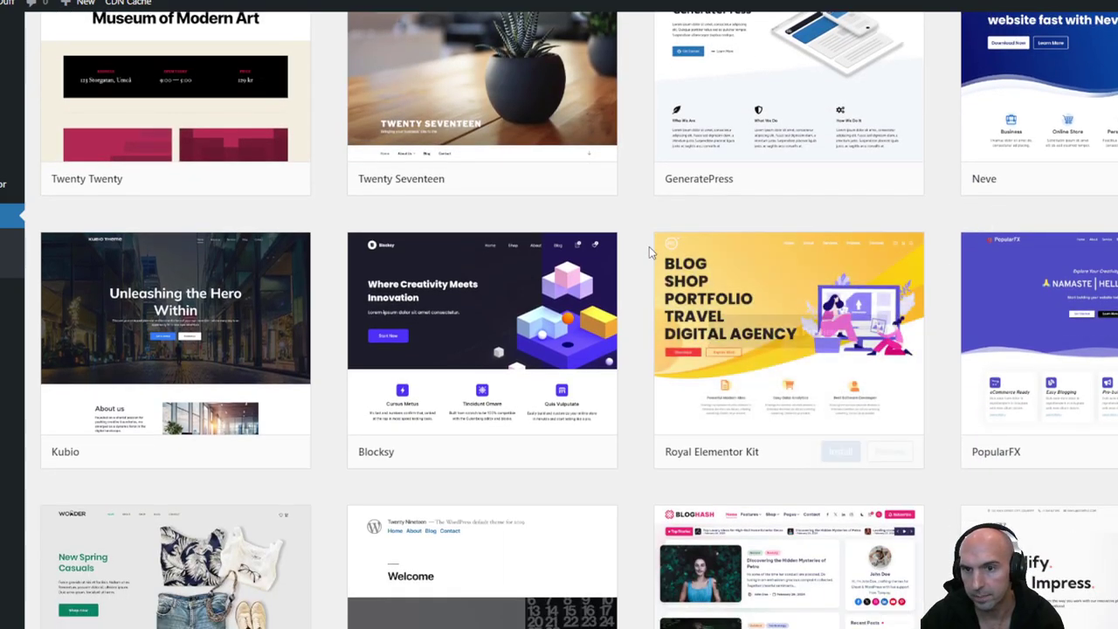
scroll(664, 289, "down", 2)
scroll(683, 323, "up", 4)
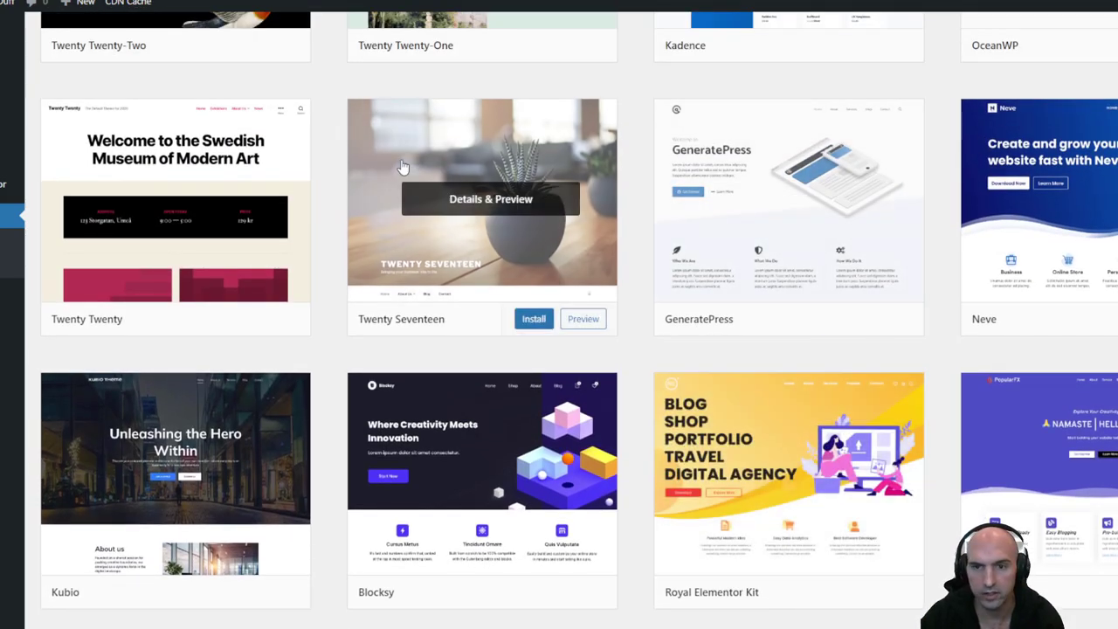
scroll(489, 218, "up", 3)
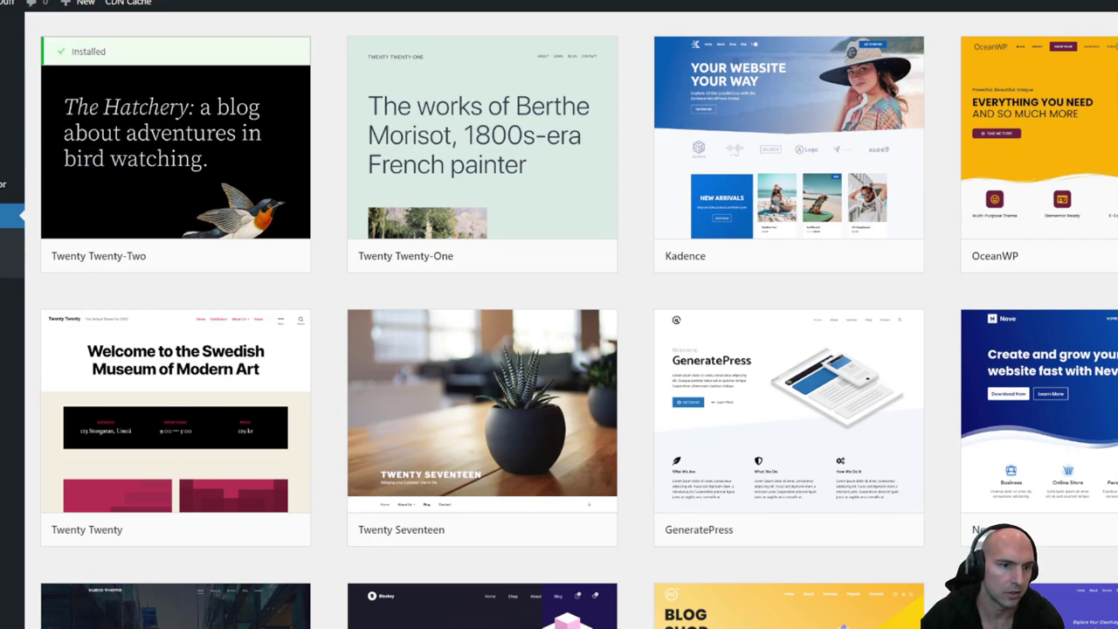
left_click(23, 297)
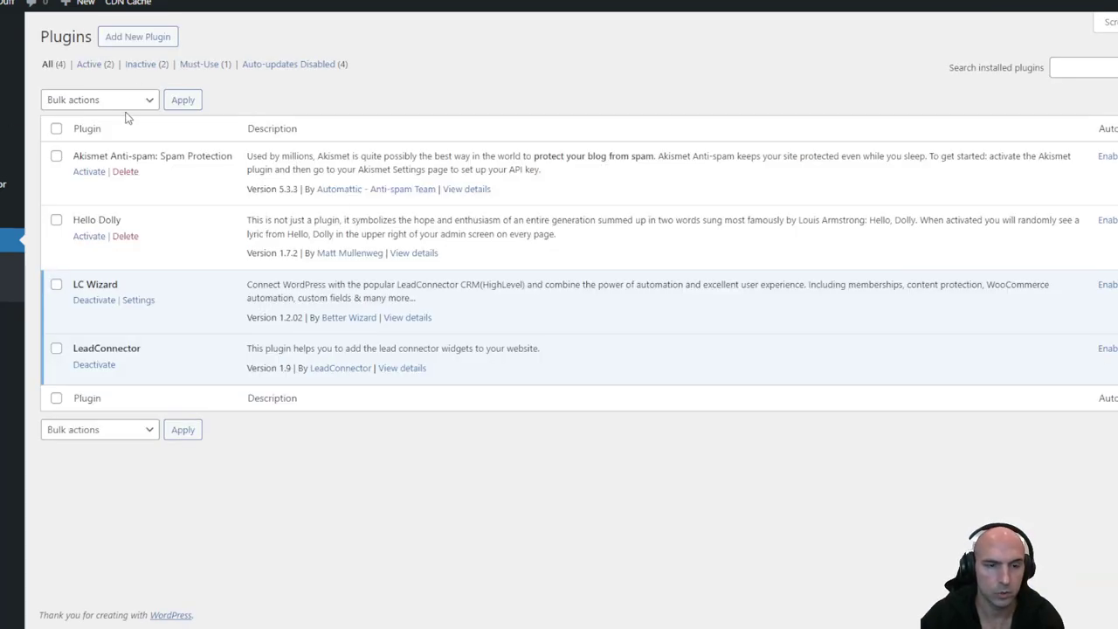
Browse the Featured plugins on Add Plugins, then list Popular ones like Elementor, Contact Form 7, Yoast SEO
left_click(140, 44)
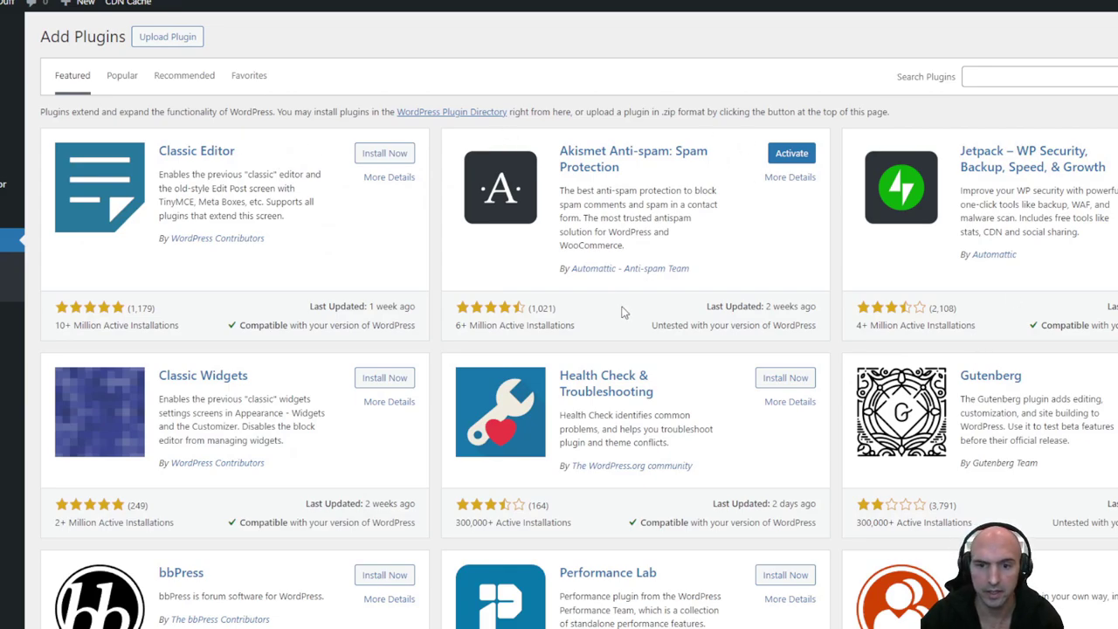
scroll(620, 305, "down", 2)
scroll(293, 266, "down", 2)
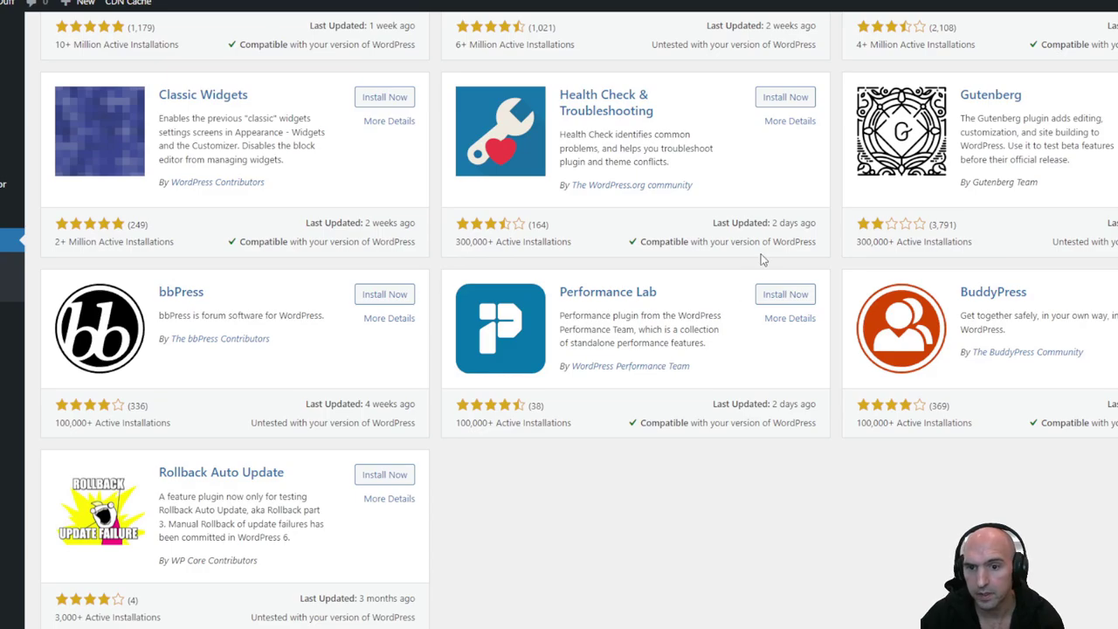
scroll(655, 298, "up", 3)
scroll(690, 288, "down", 5)
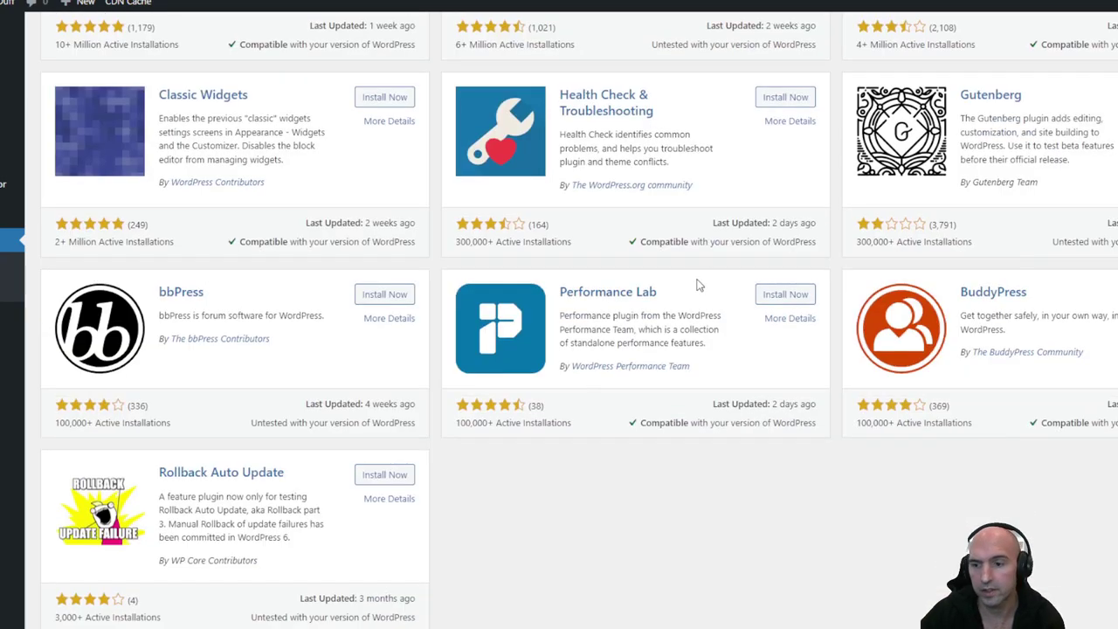
scroll(711, 267, "up", 5)
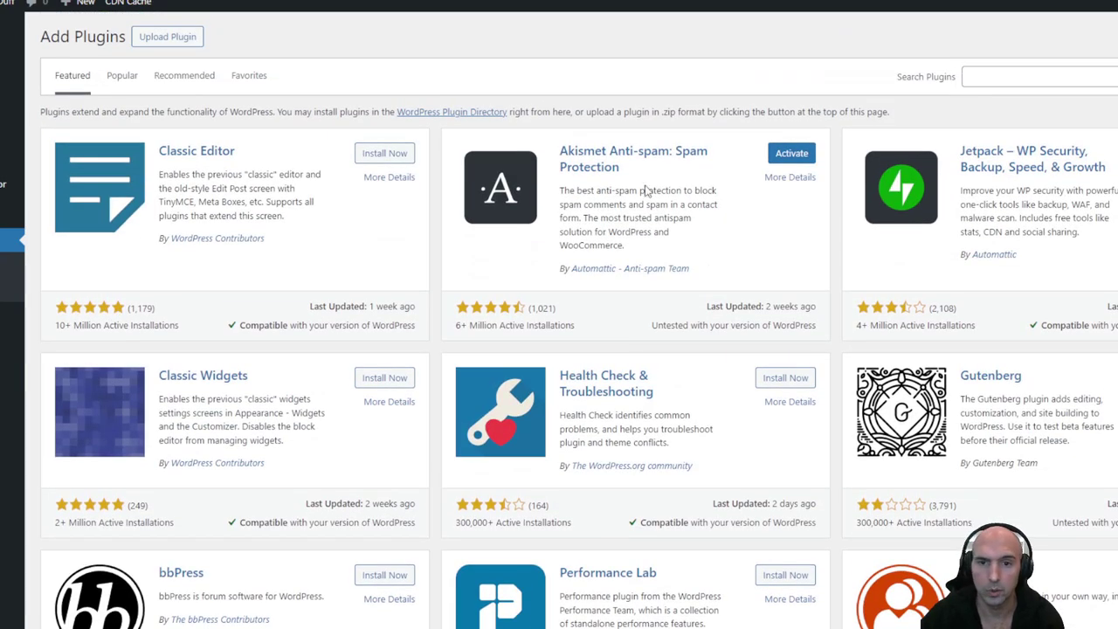
left_click(131, 68)
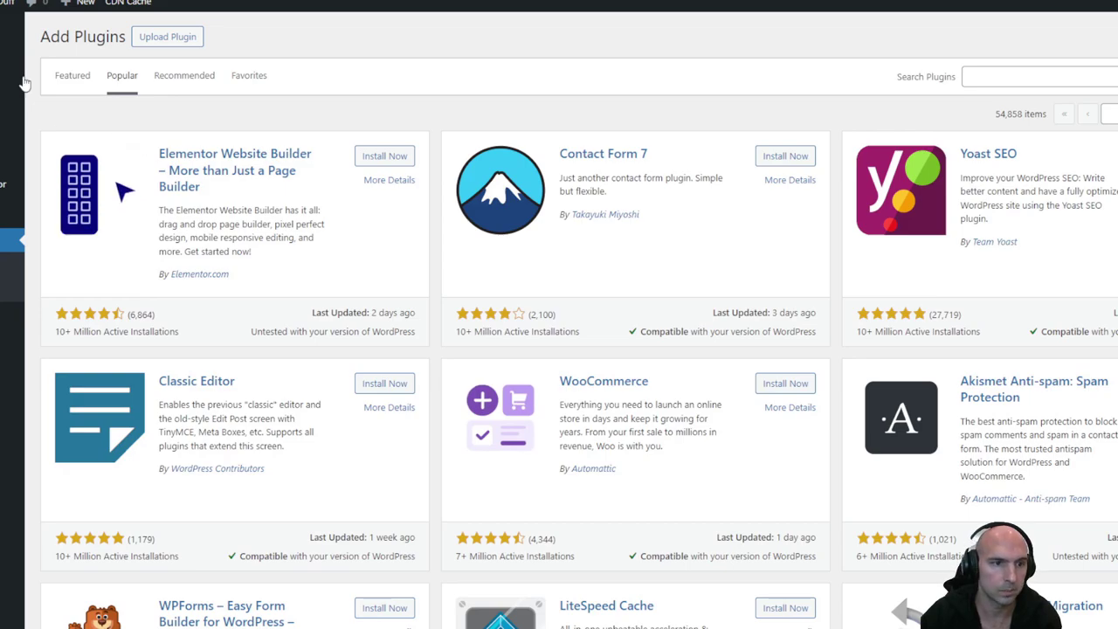
mouse_move(24, 140)
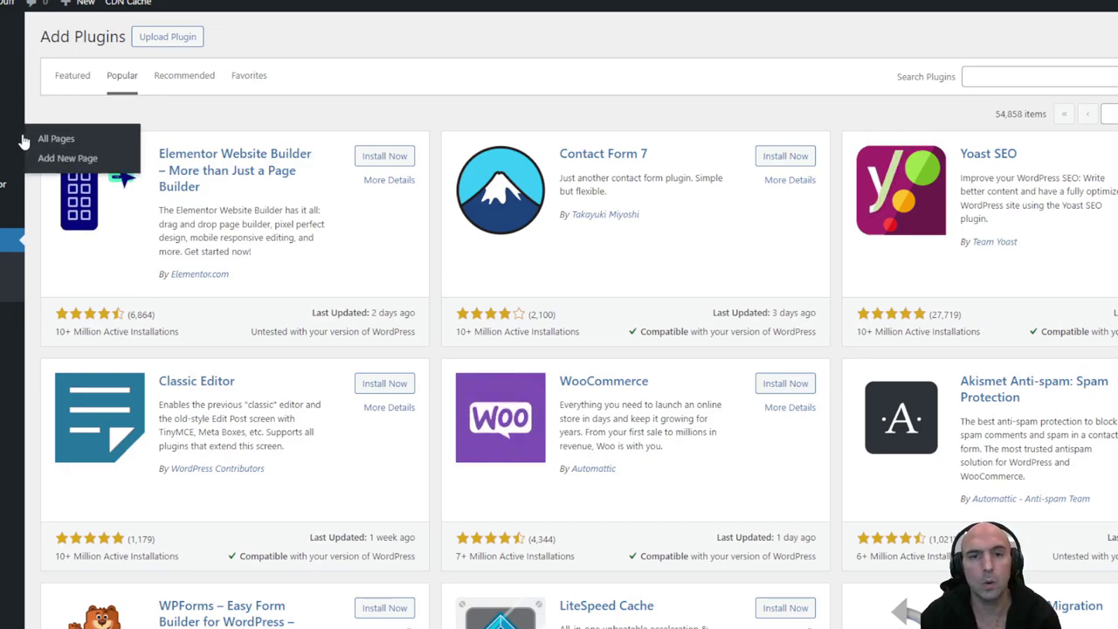